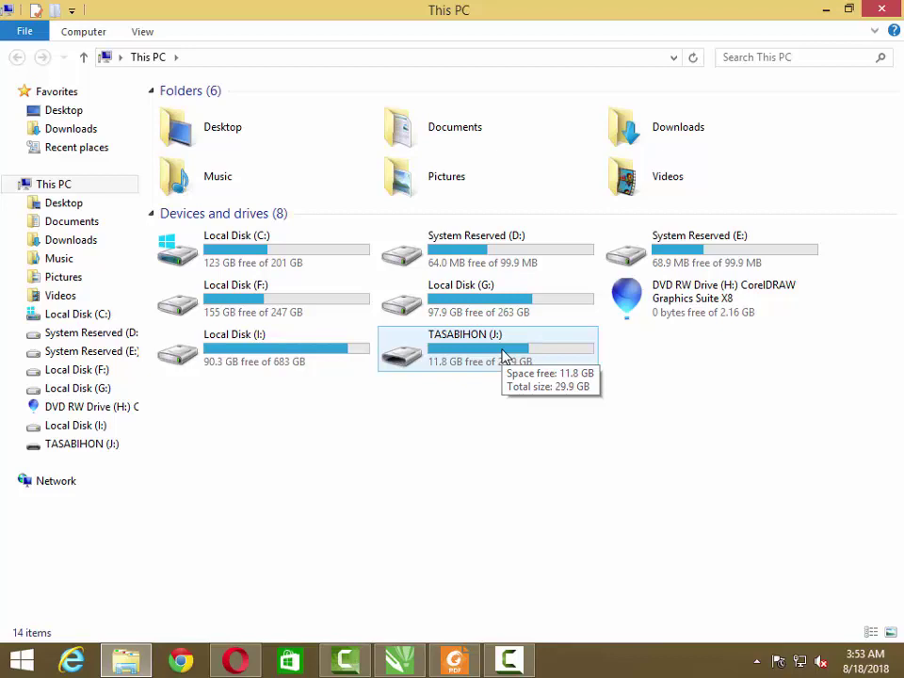
- Open removable drive J: from This PC to view its visible contents
double_click(502, 356)
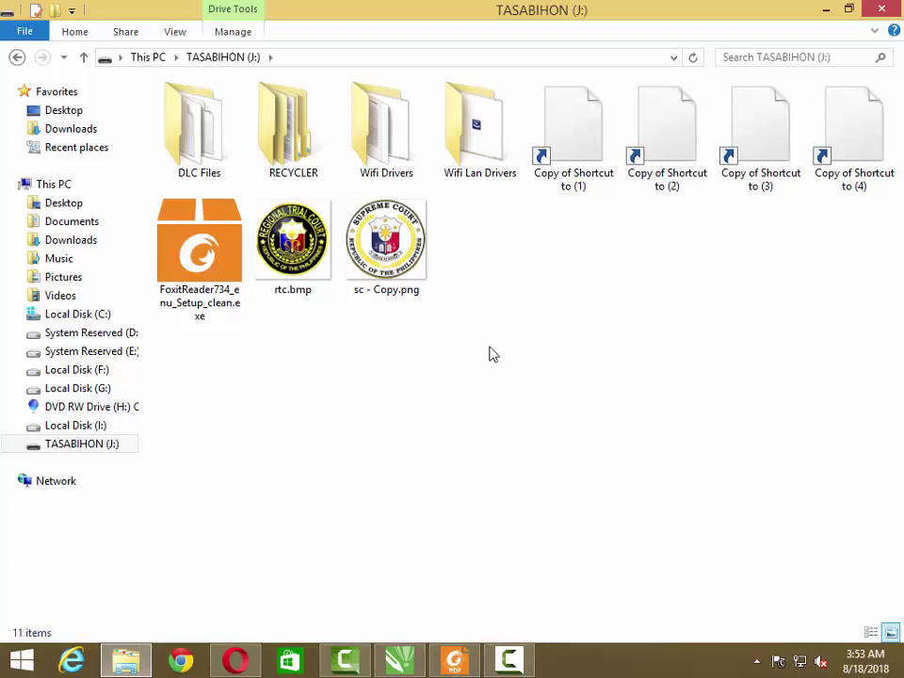
click(17, 57)
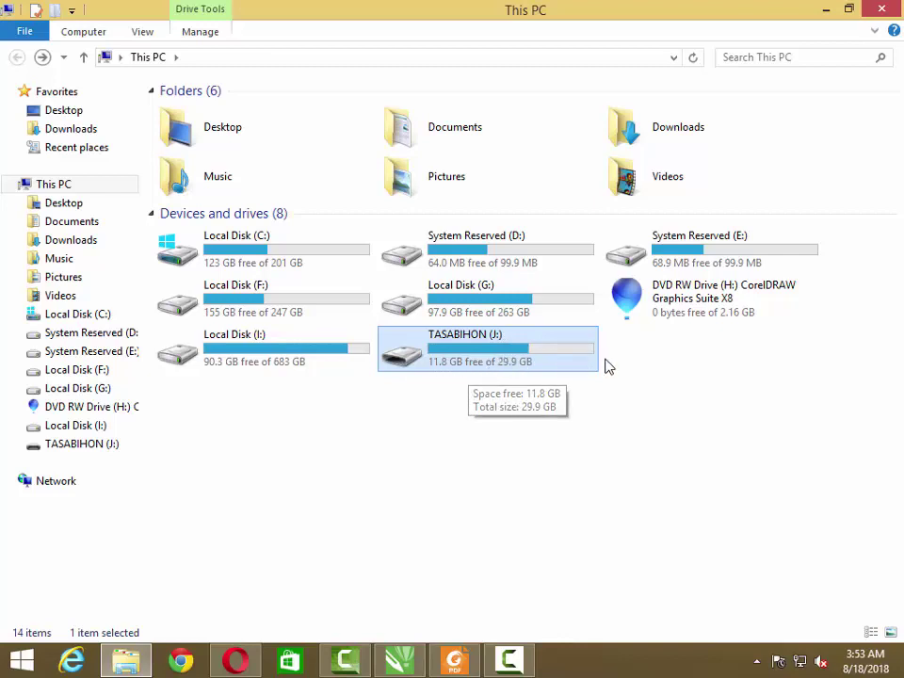
click(488, 524)
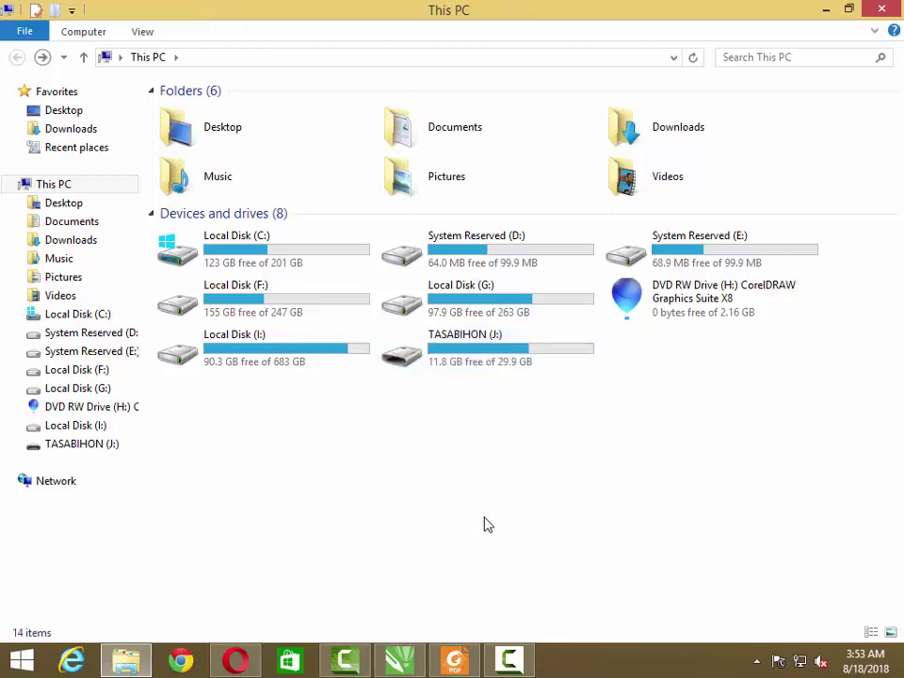
double_click(521, 350)
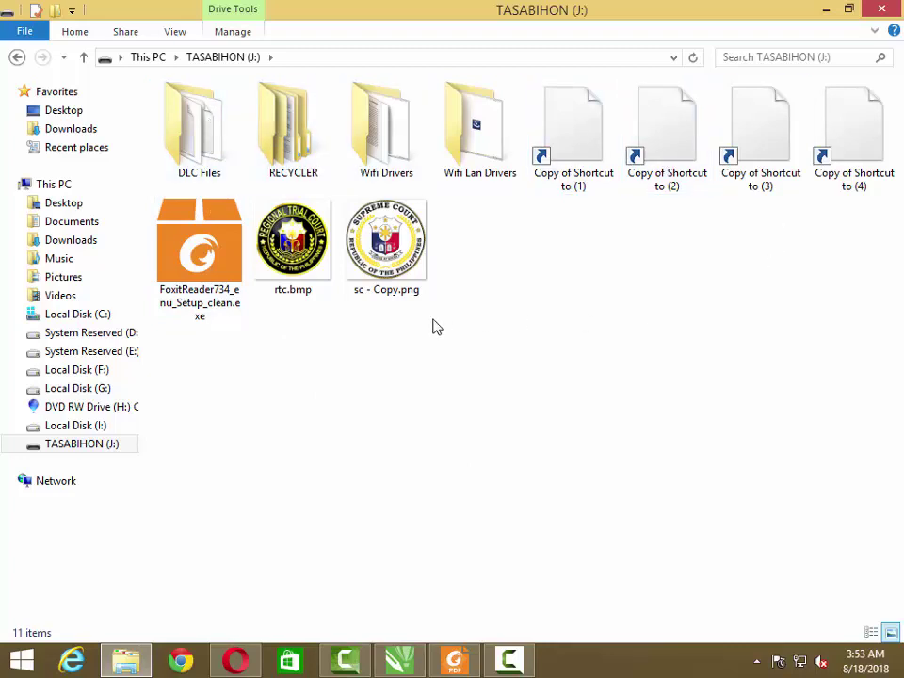
- Check the used and free space in the properties of drive J:
right_click(621, 355)
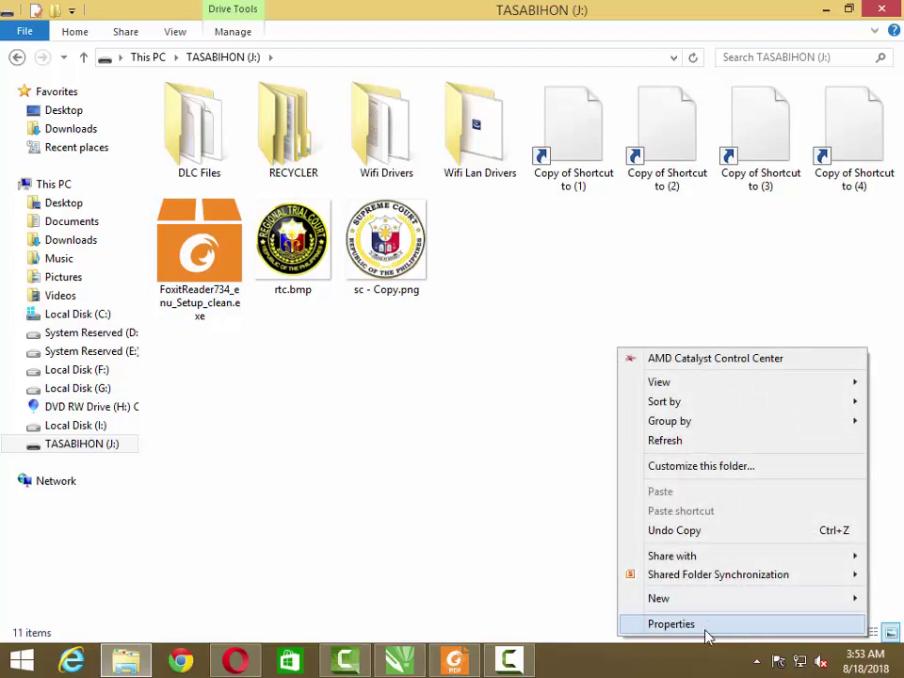
click(672, 625)
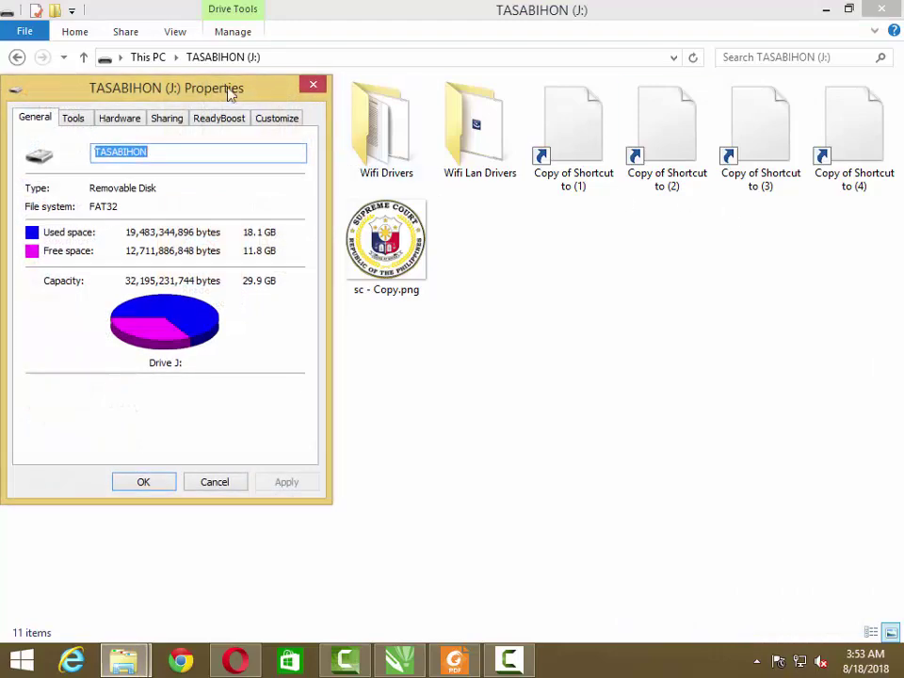
drag(219, 94, 680, 209)
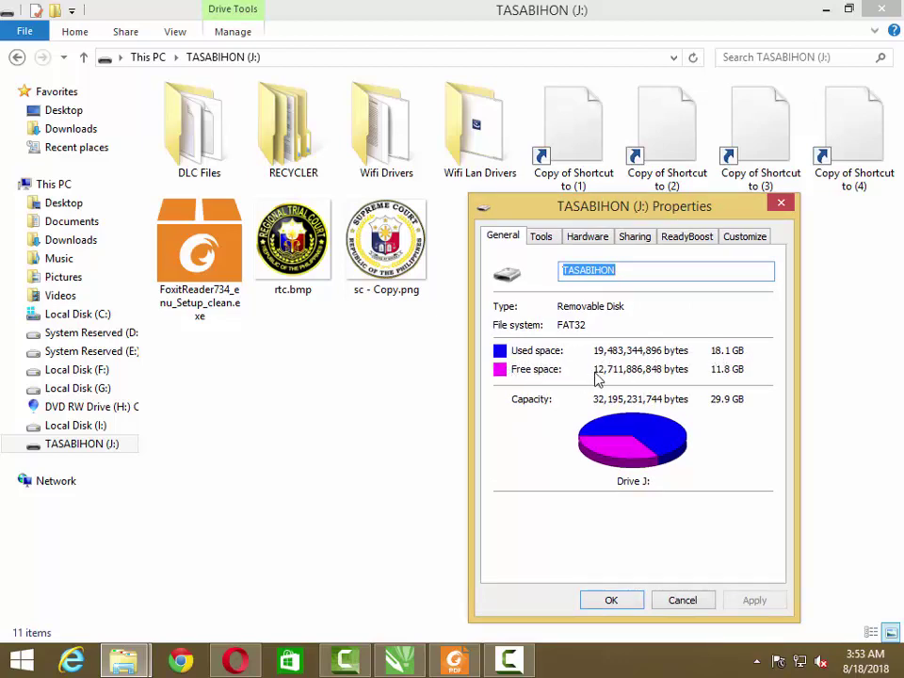
click(622, 598)
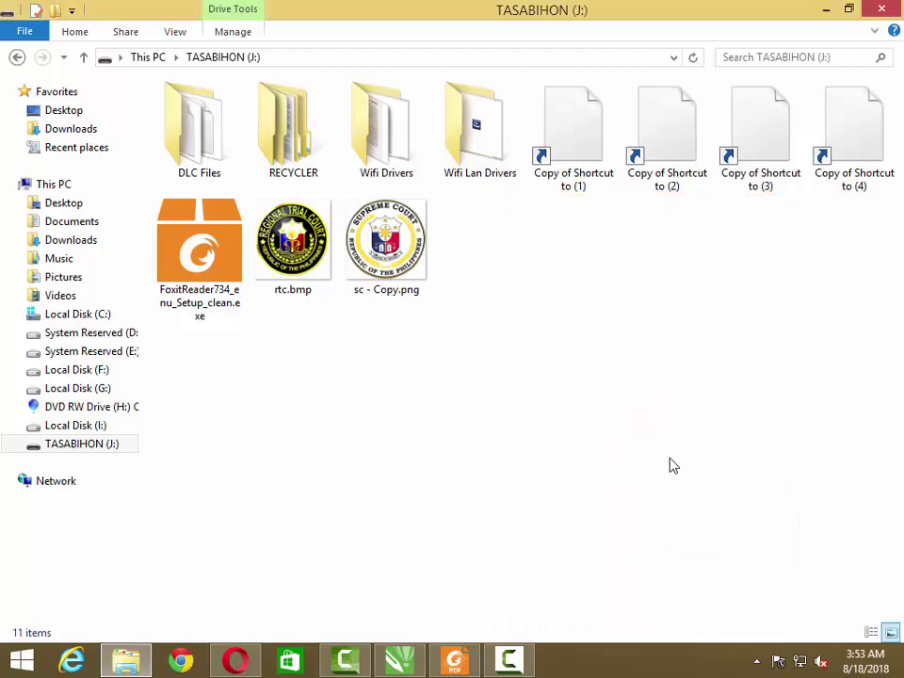
- Search drive J: for "." and look through the files and folders it returns
click(724, 58)
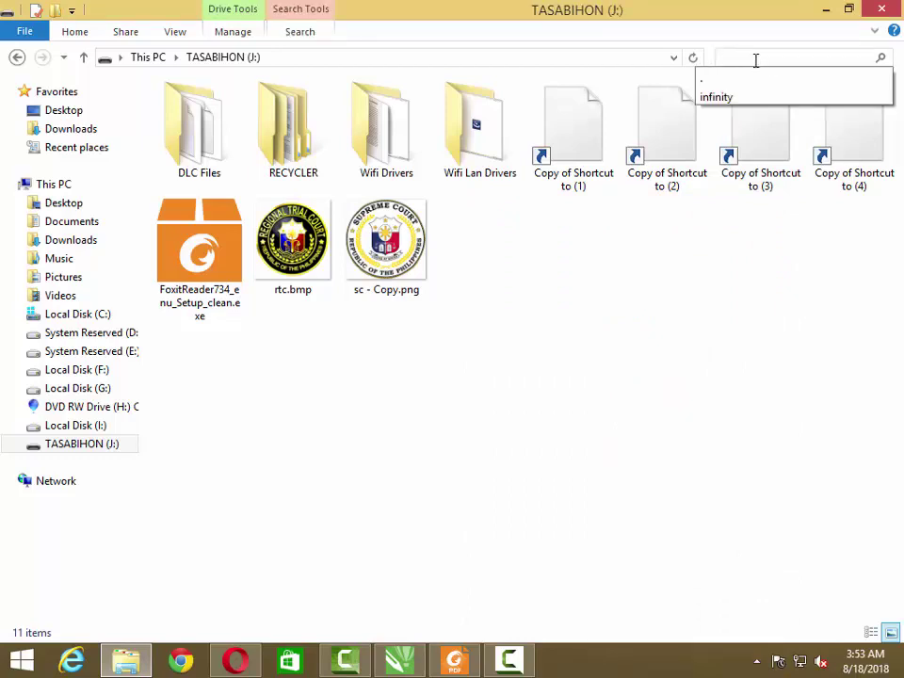
click(793, 54)
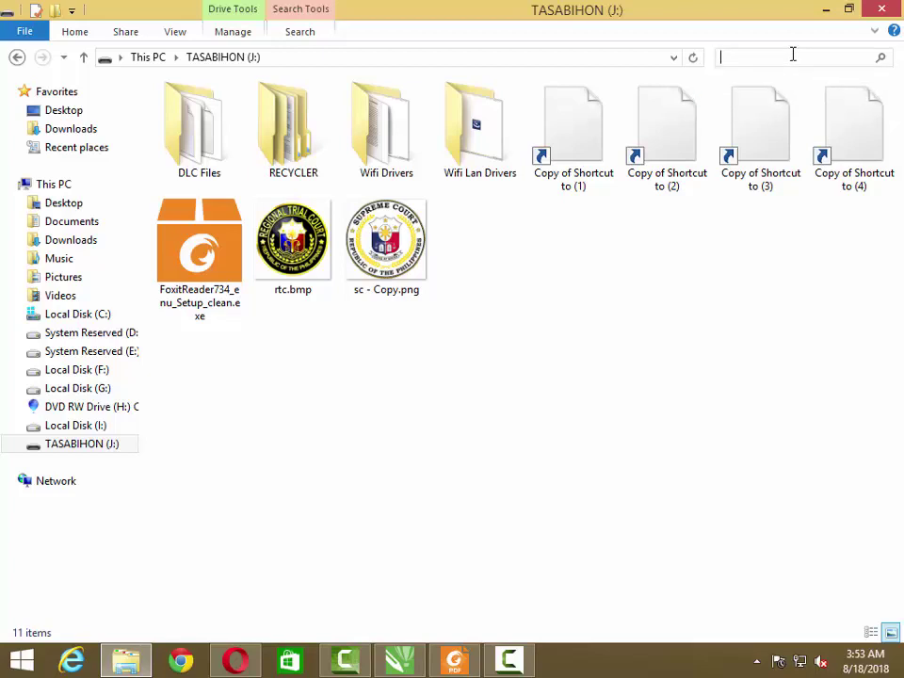
text(.)
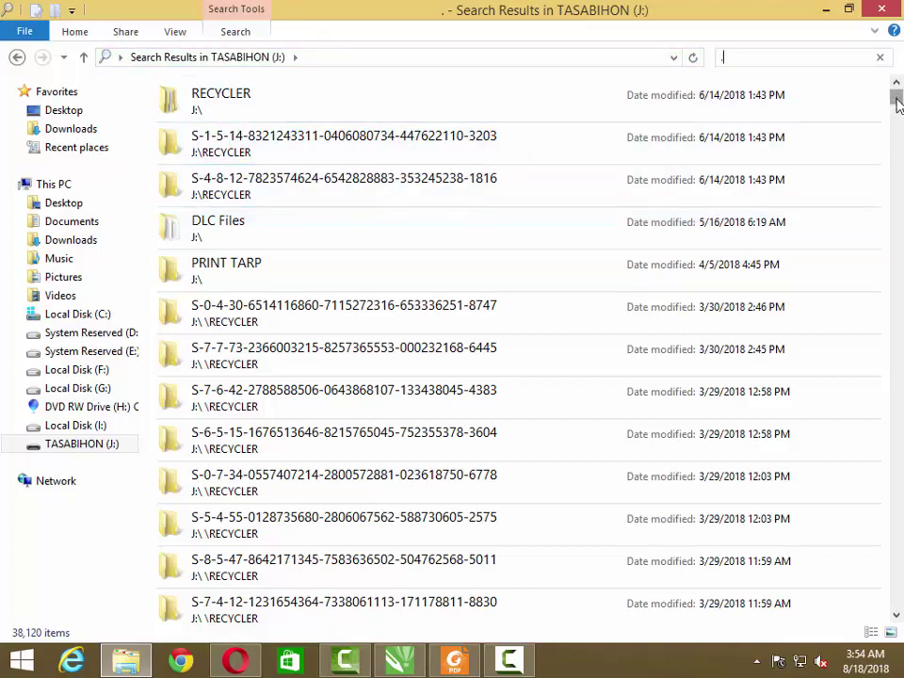
drag(896, 104, 897, 107)
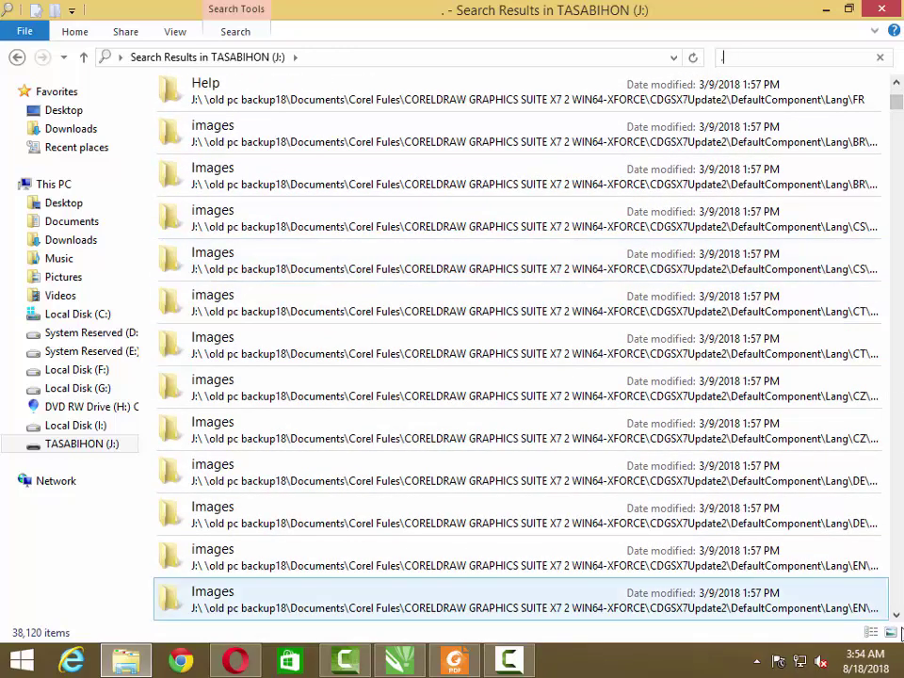
drag(897, 615, 897, 614)
click(896, 614)
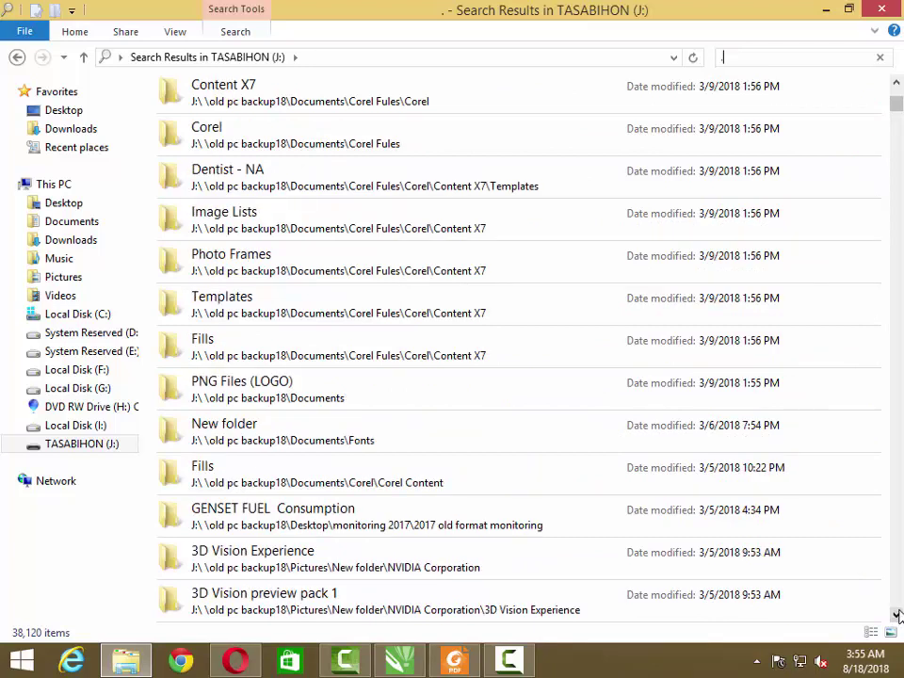
click(897, 614)
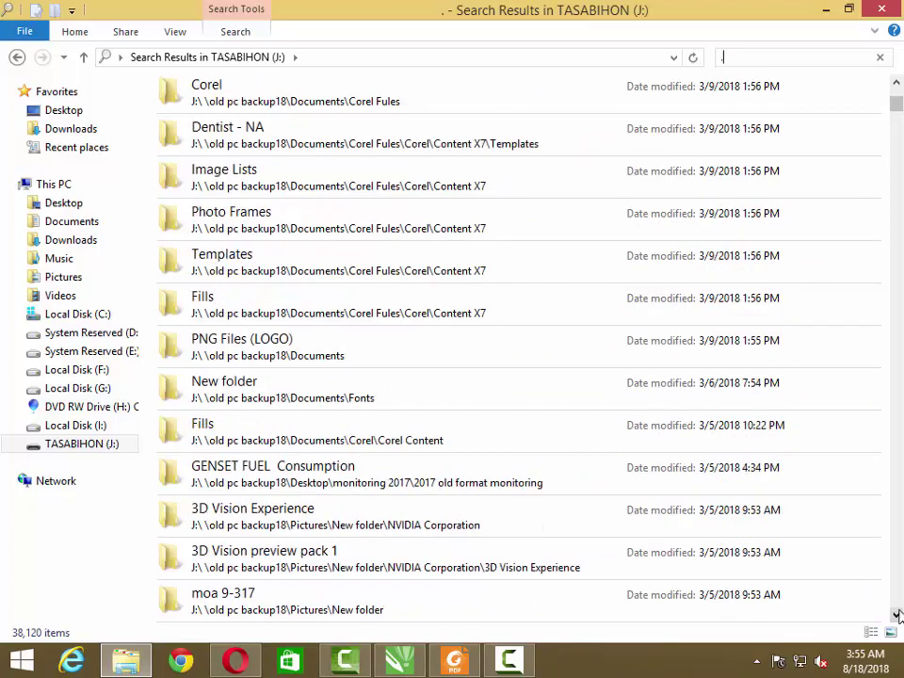
drag(897, 614, 896, 614)
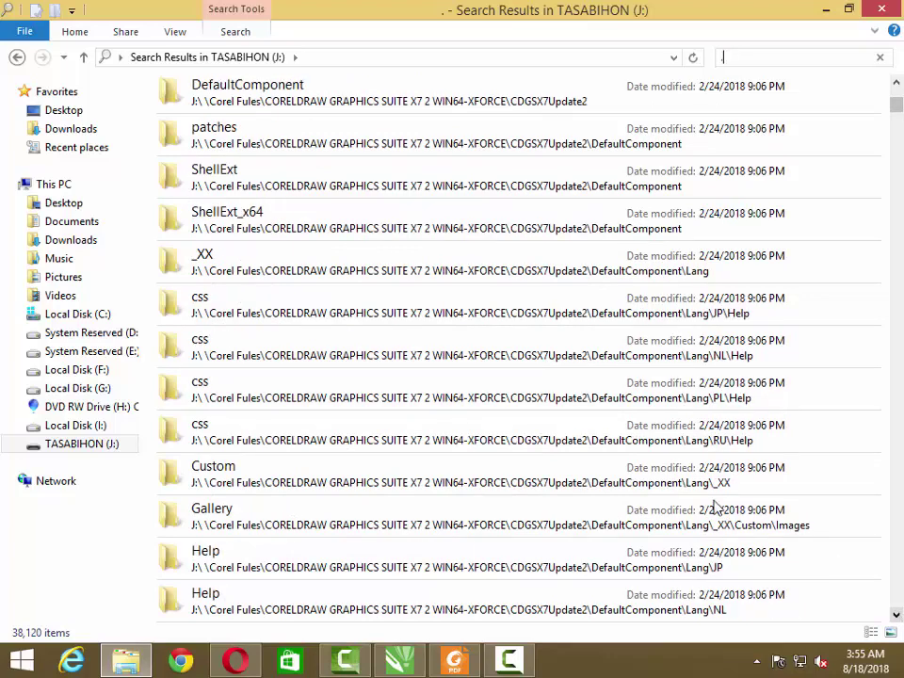
- Display the search results as large icons and look through the folders
click(175, 33)
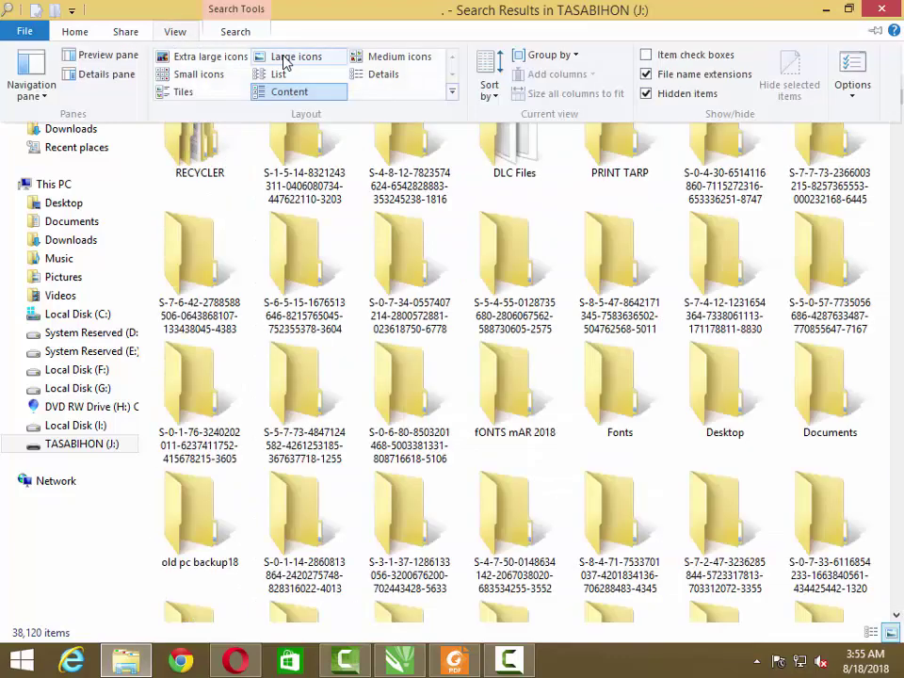
click(285, 58)
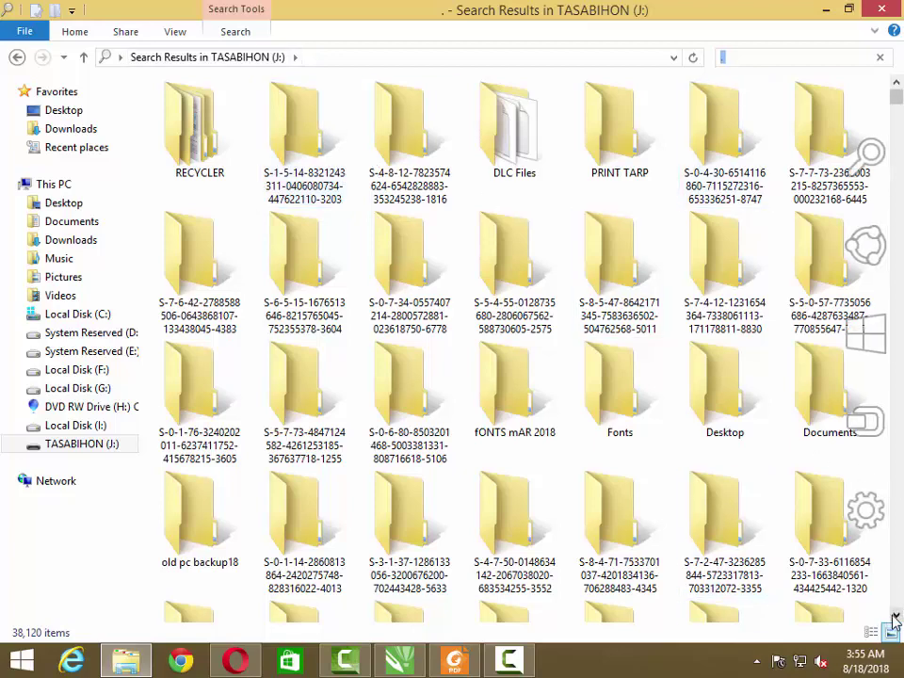
click(895, 614)
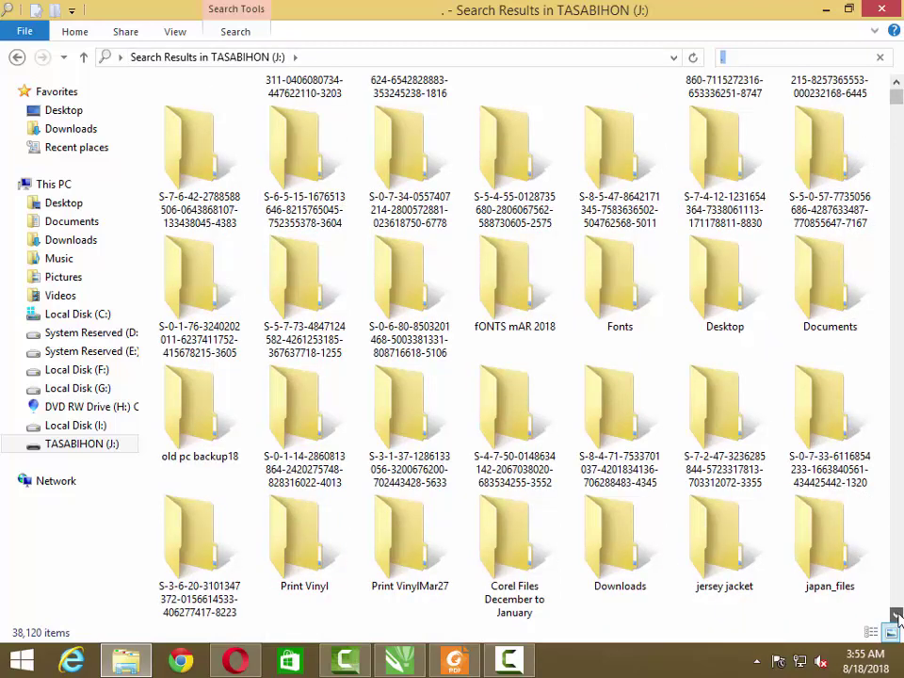
click(896, 616)
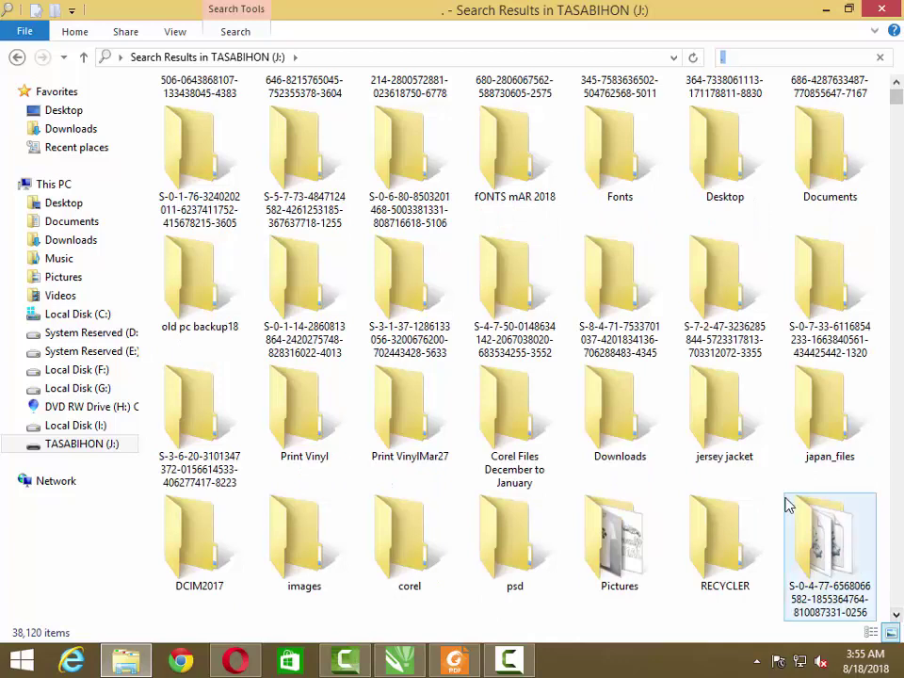
click(313, 455)
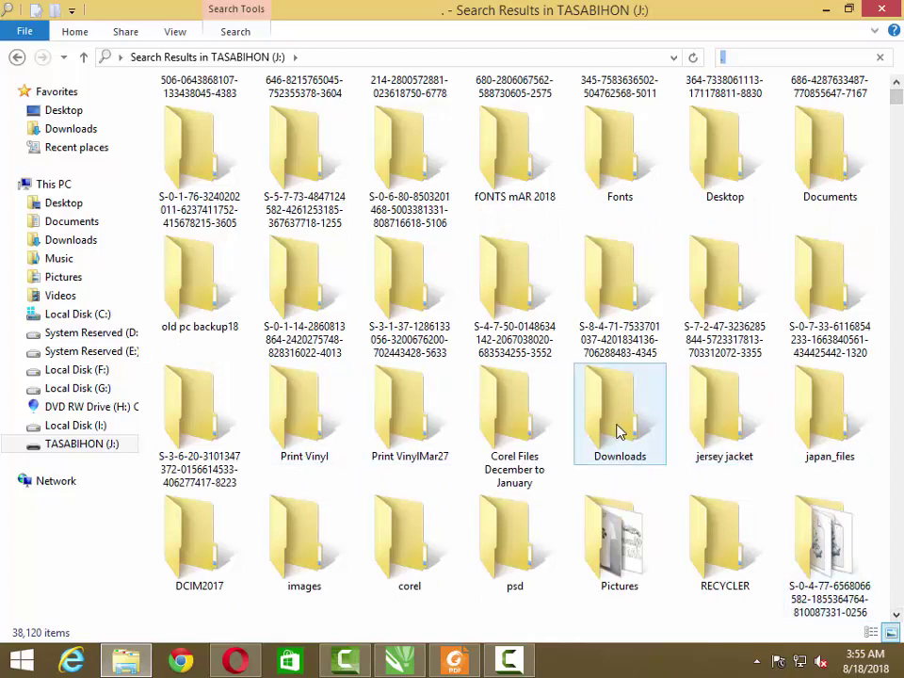
- Open the images folder from the search results and display its files as large icons
click(302, 560)
double_click(297, 562)
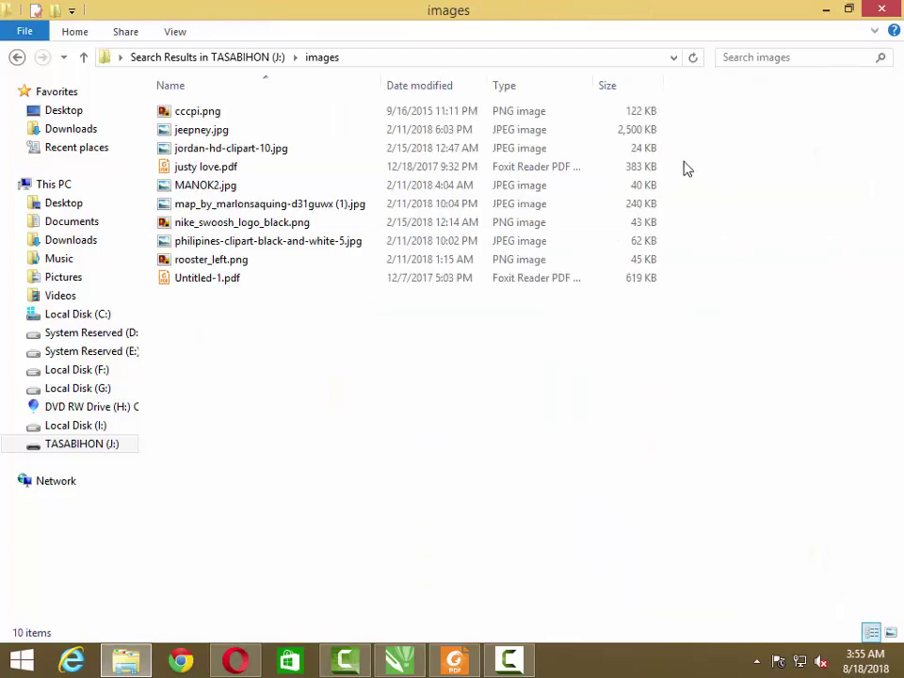
click(174, 40)
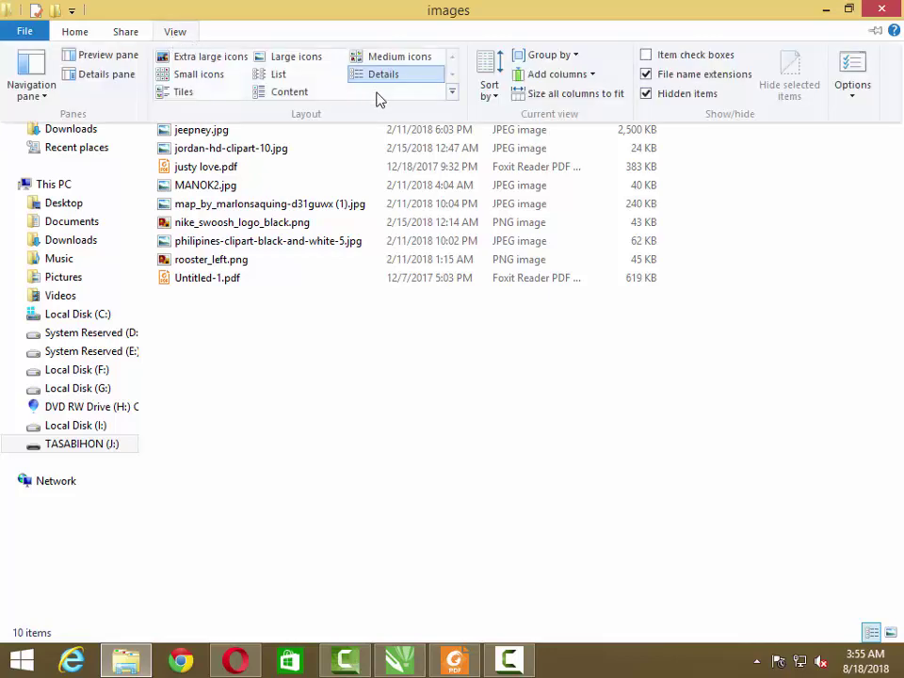
click(316, 62)
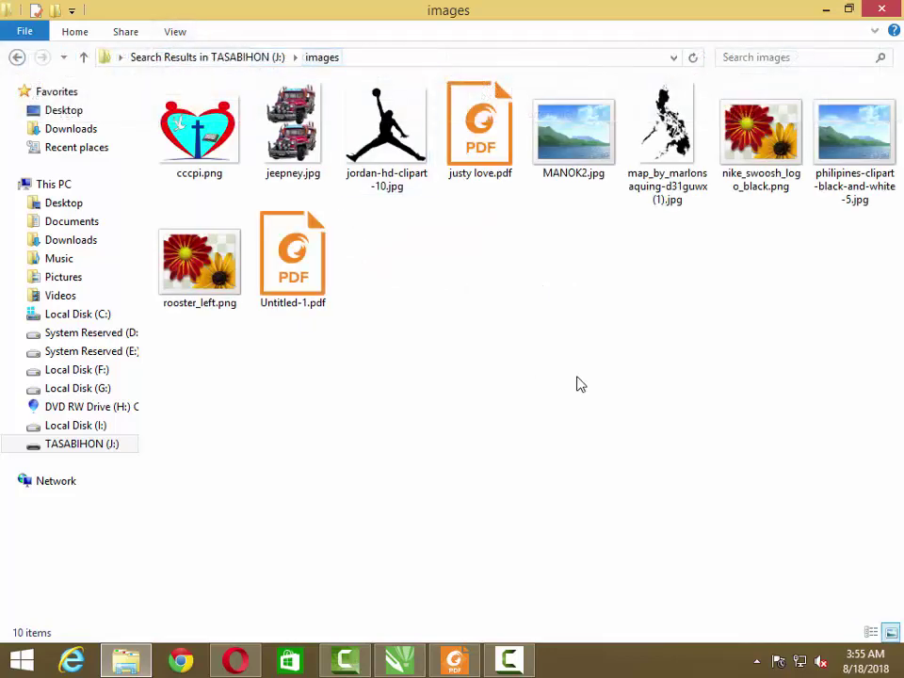
- Return to the search results, open the PNG Files (LOGO) folder and display its files as large icons
click(16, 58)
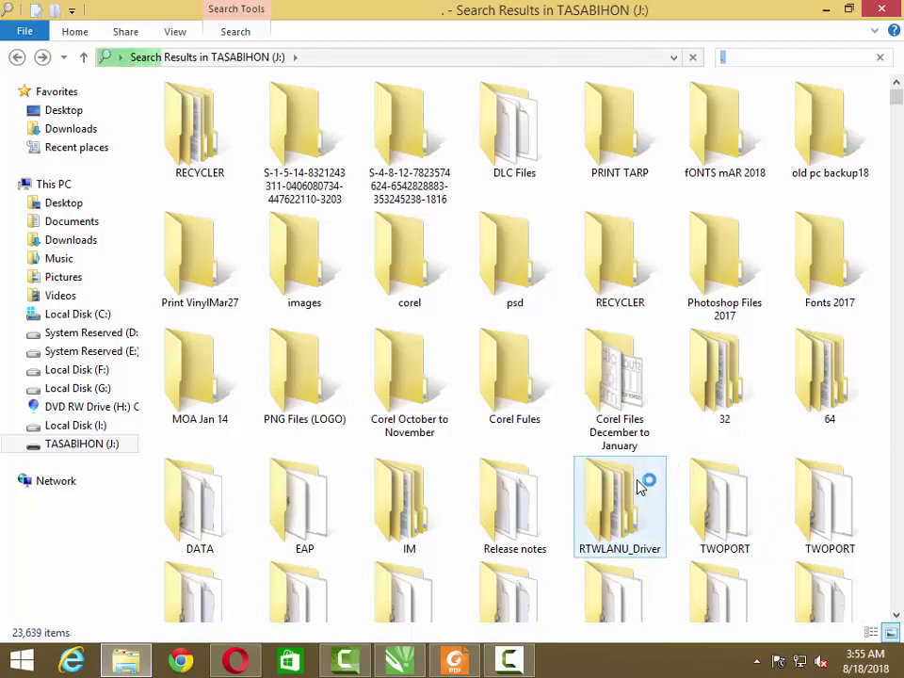
double_click(315, 377)
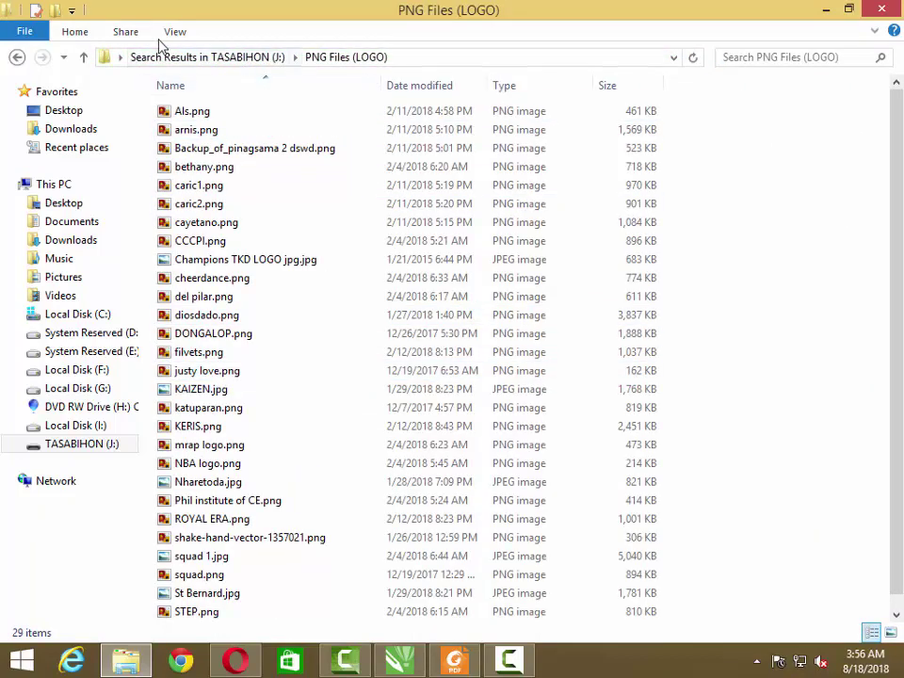
click(174, 33)
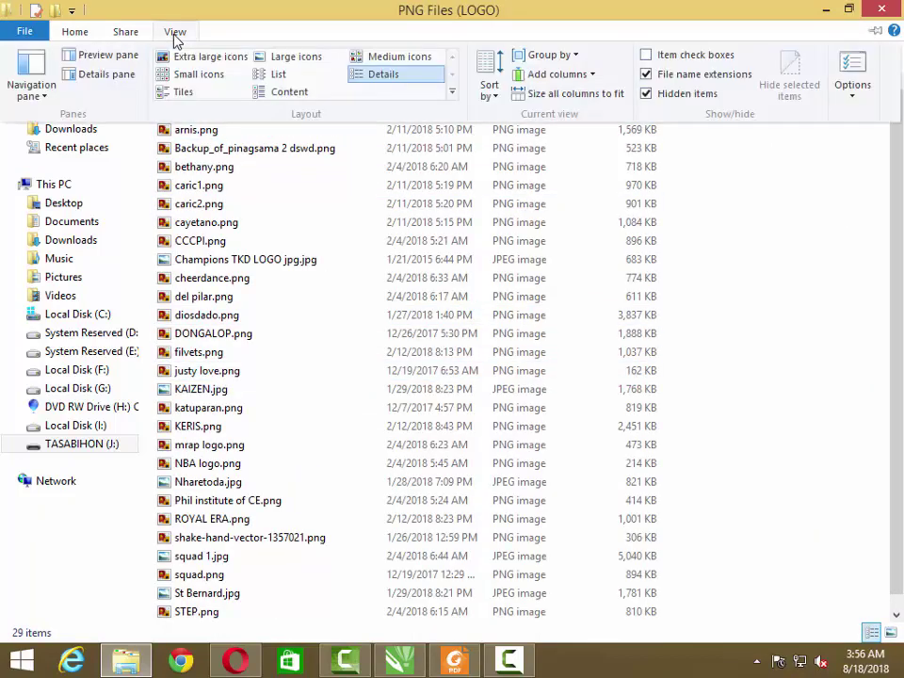
click(290, 62)
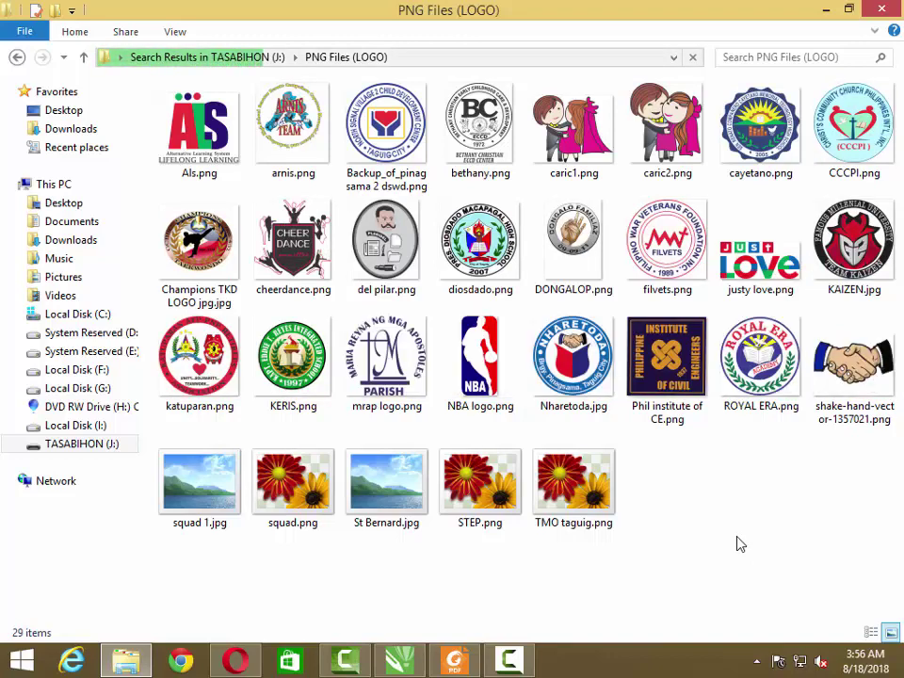
- Go back to the drive's search results, search for .png and look through the images
click(16, 57)
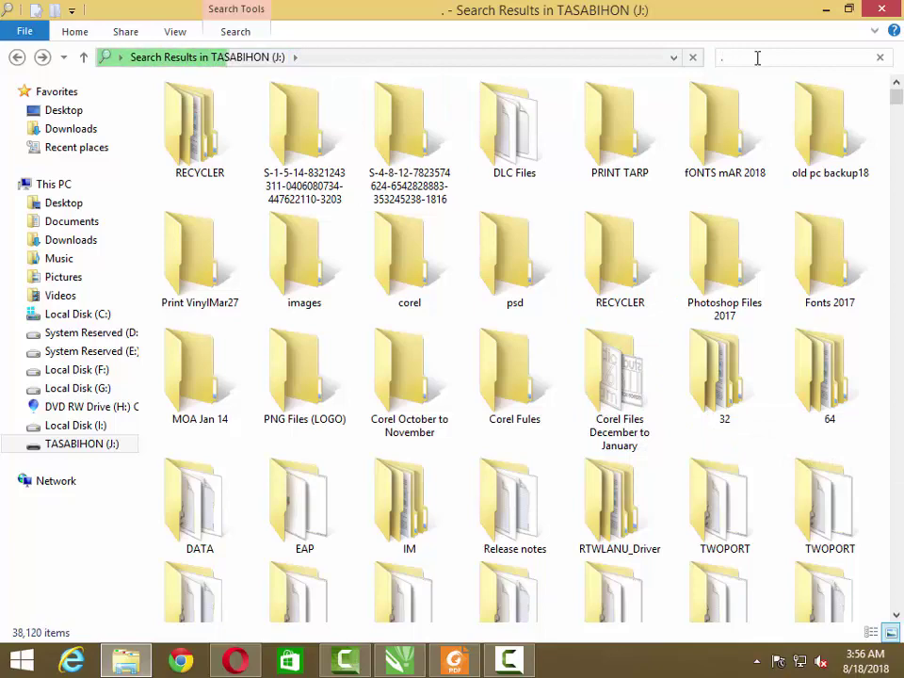
text(png)
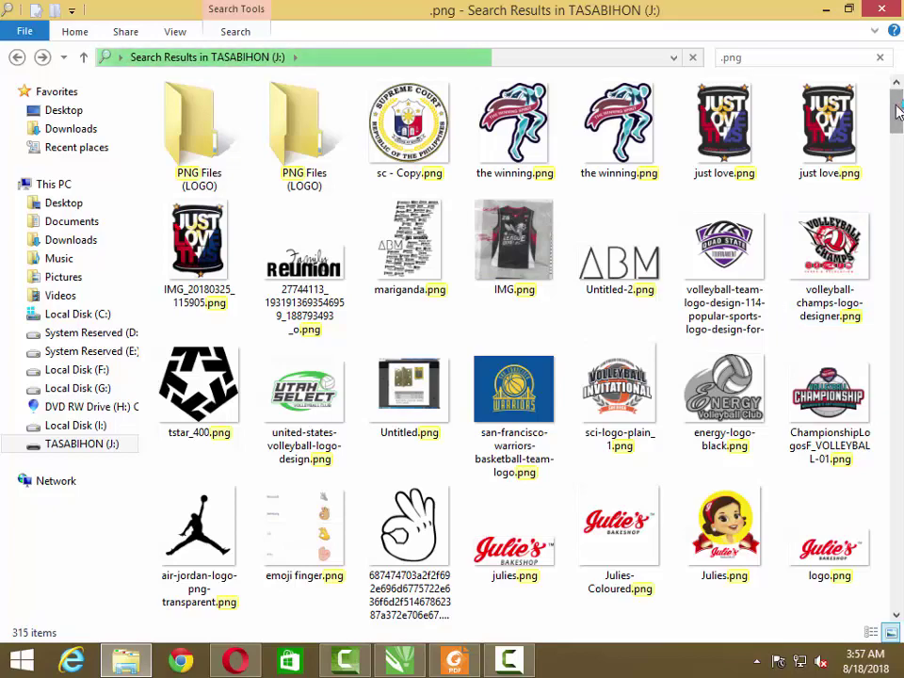
drag(897, 111, 896, 185)
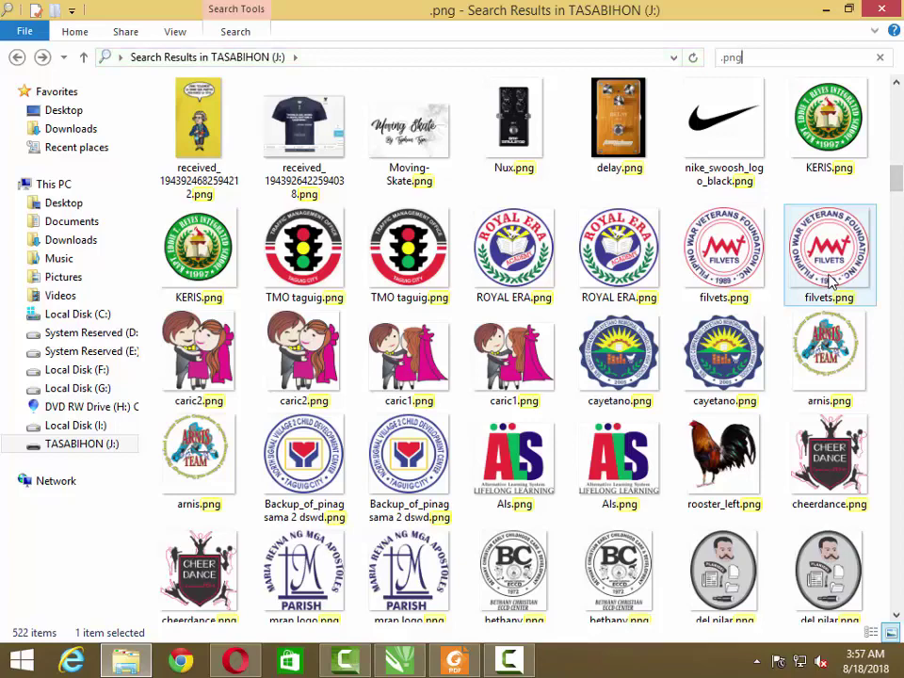
drag(898, 184, 900, 343)
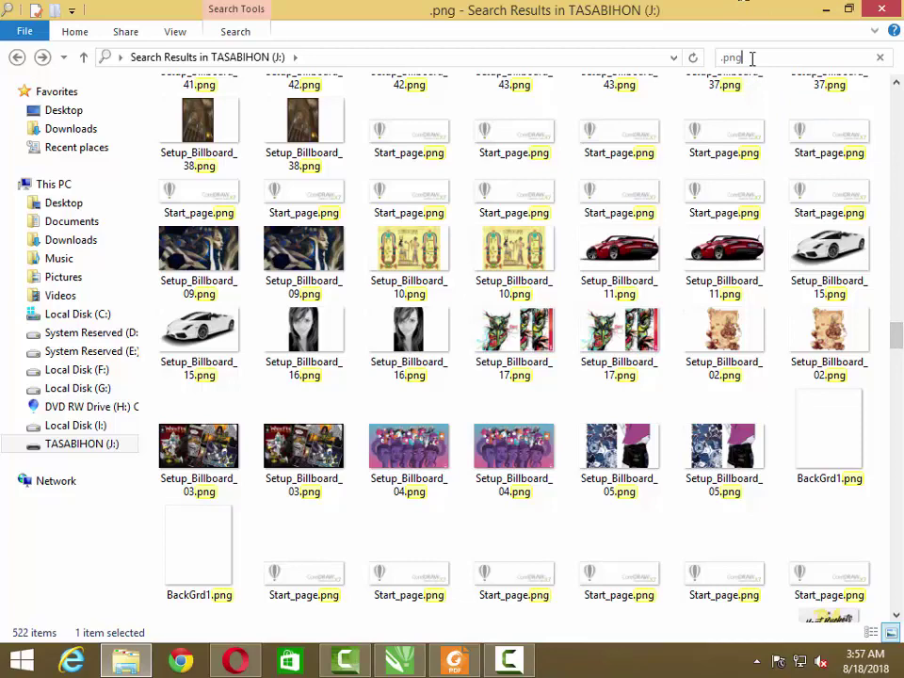
- Change the search term to .jpg and look through the images on drive J:
key(BackSpace)
key(BackSpace)
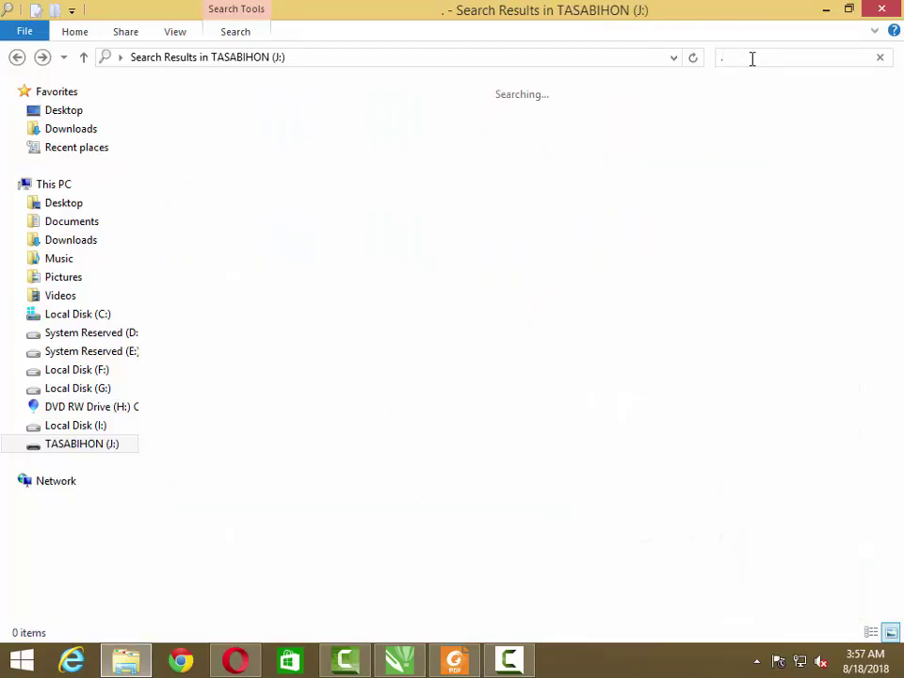
text(jpg)
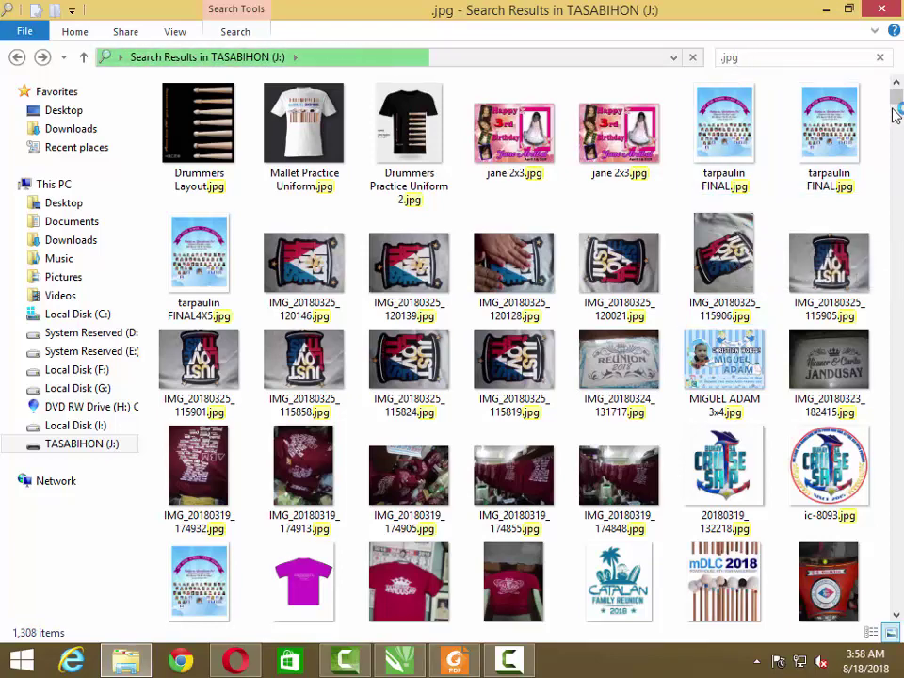
scroll(900, 112, down, 2)
drag(899, 112, 898, 197)
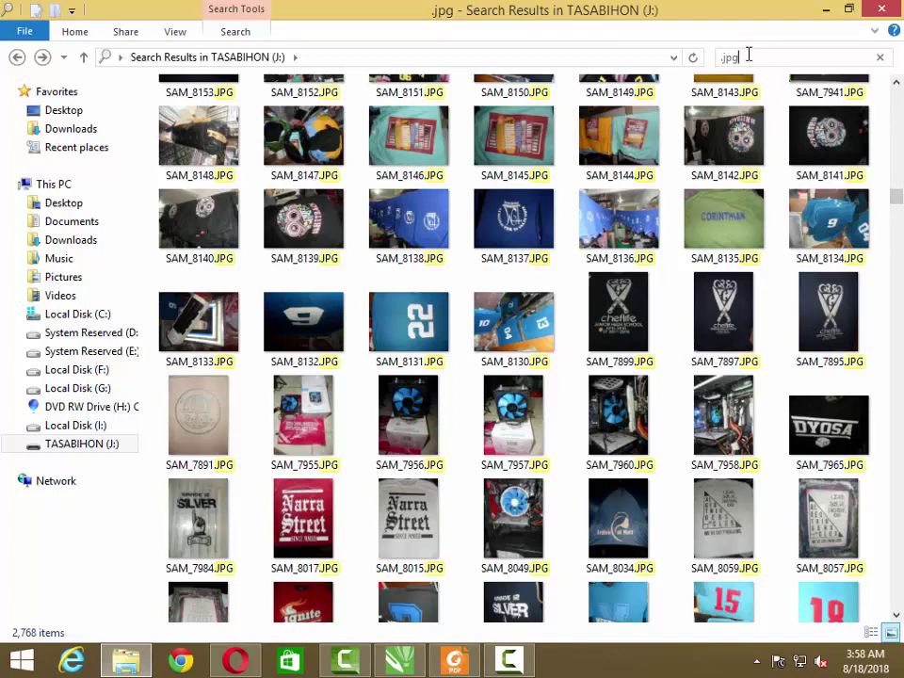
- Change the search term to .pdf and look through the PDF files found on drive J:
key(BackSpace)
key(BackSpace)
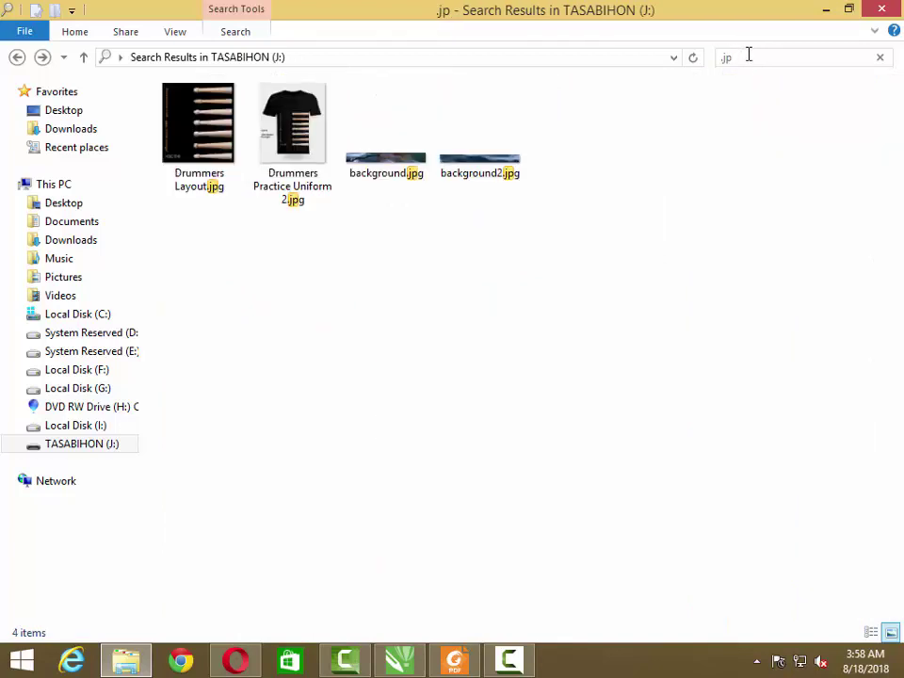
key(BackSpace)
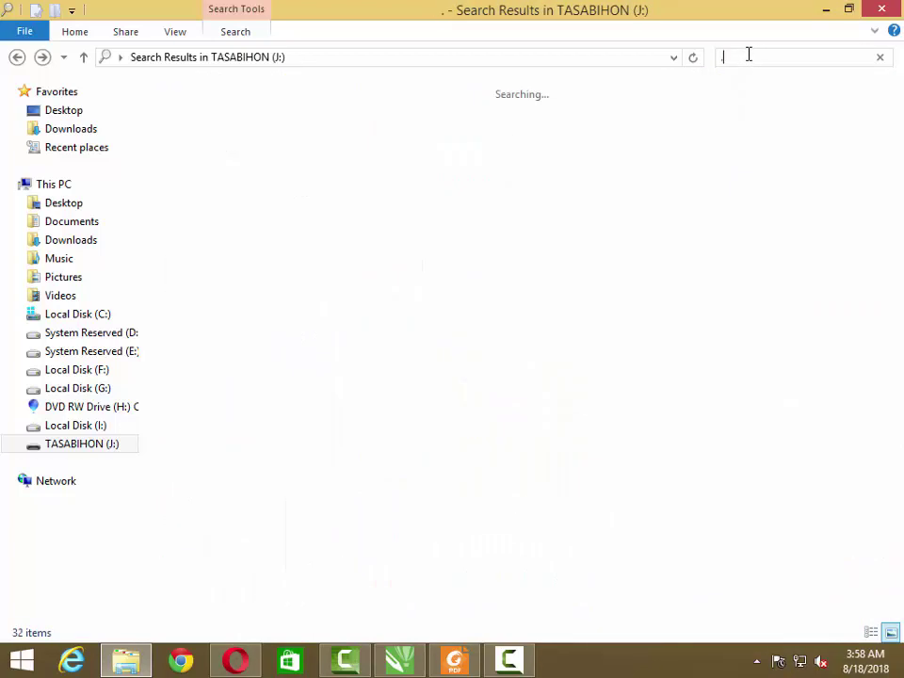
text(pdf)
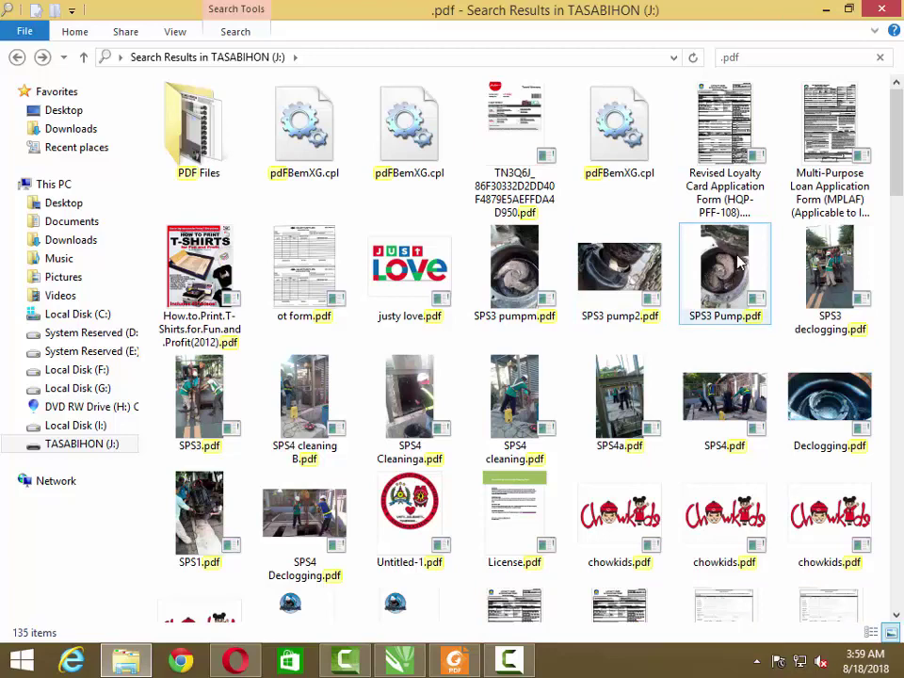
drag(899, 139, 897, 529)
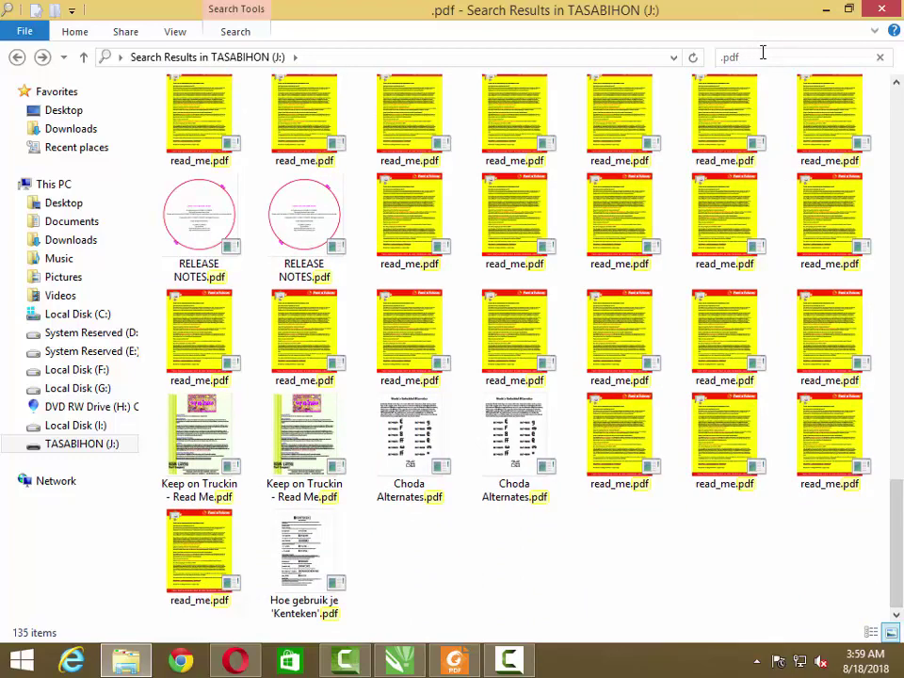
- Search drive J: for .psd files instead
key(BackSpace)
key(BackSpace)
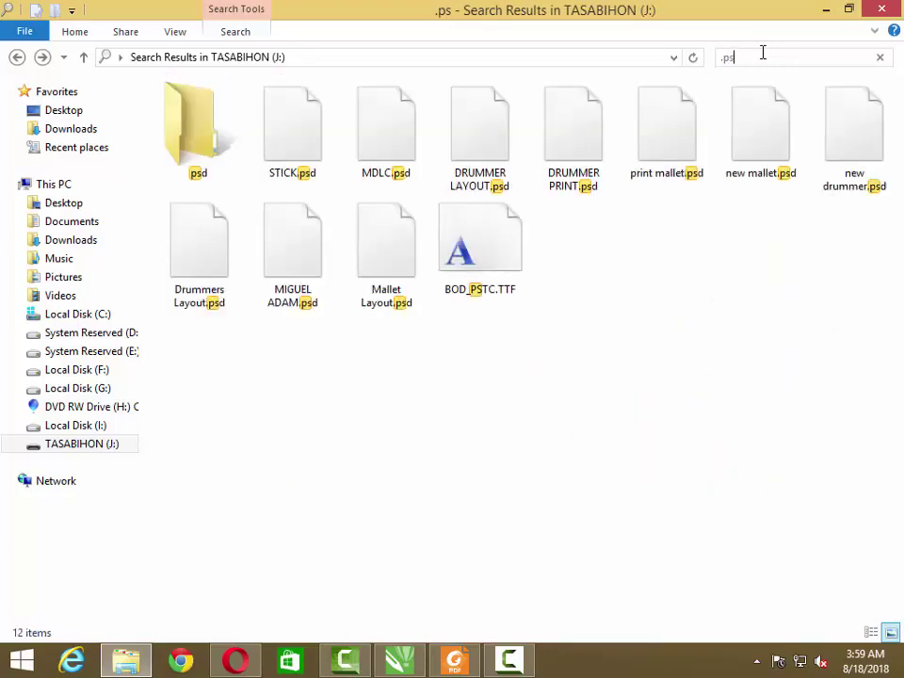
click(762, 53)
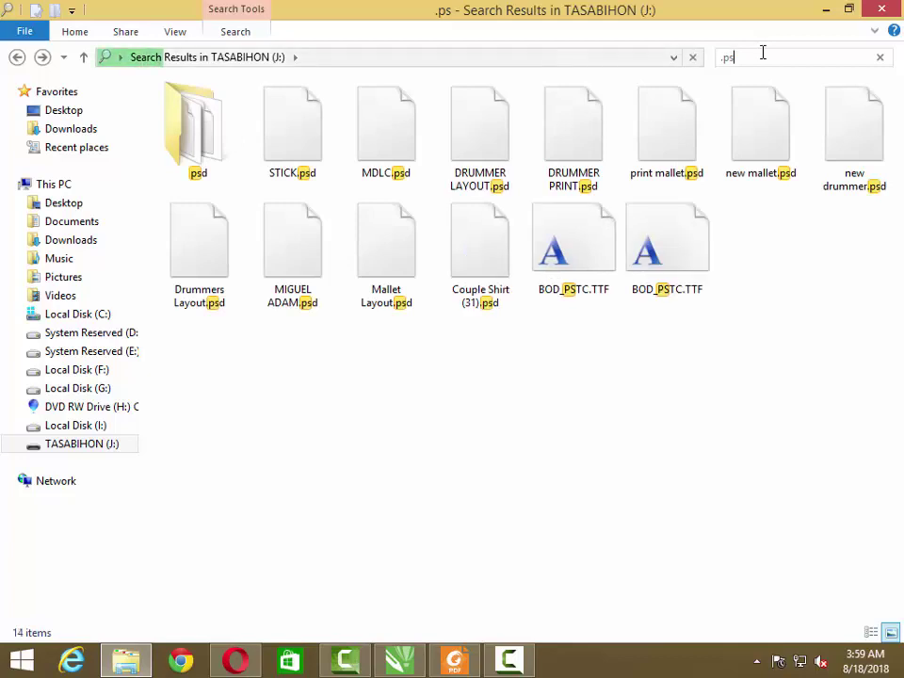
text(d)
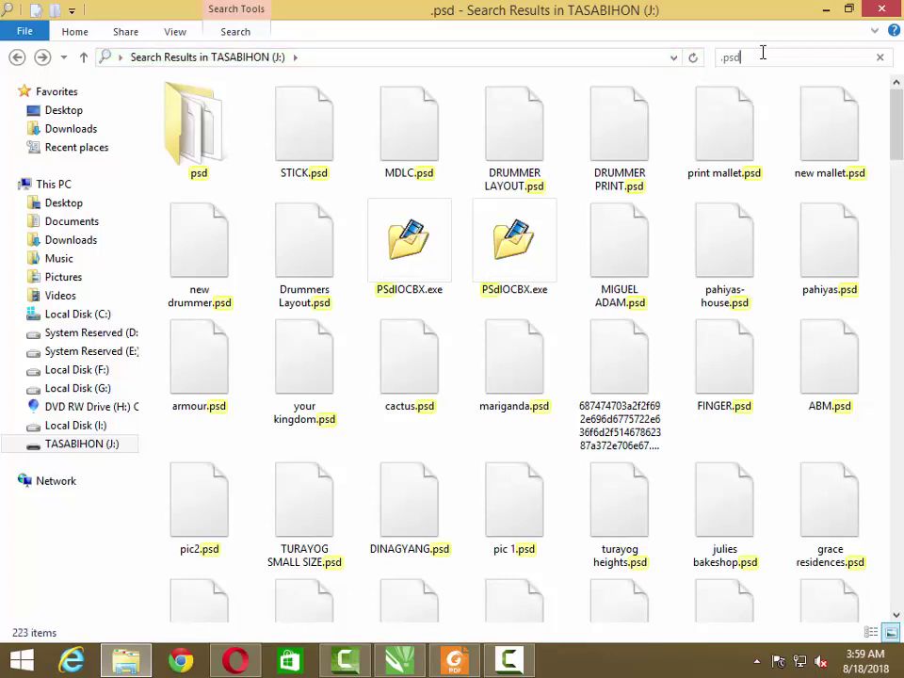
- Replace the search term with .cdr and look through the CorelDRAW files on drive J:
key(BackSpace)
key(BackSpace)
key(BackSpace)
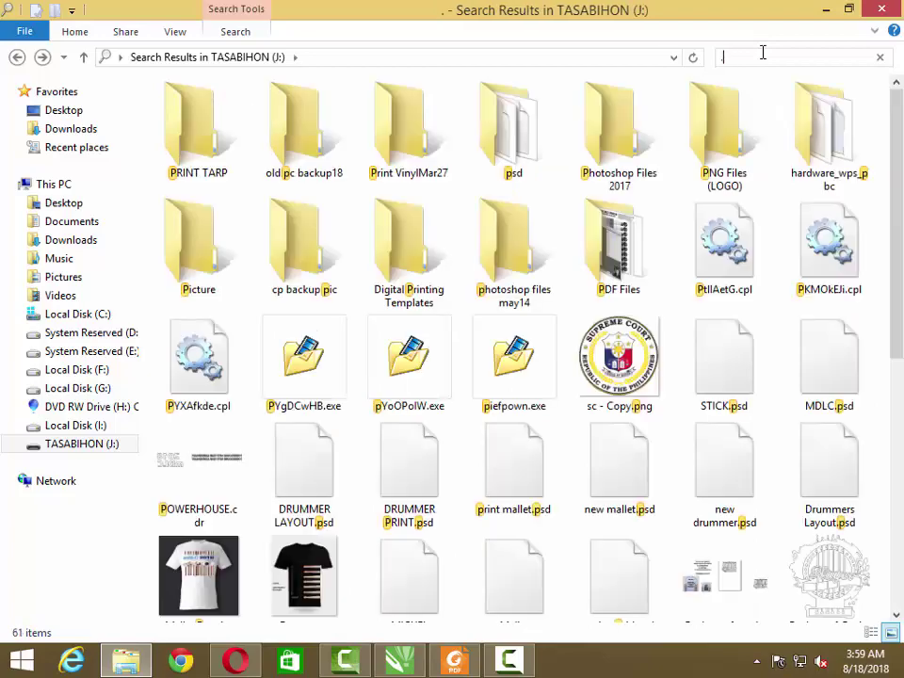
text(cdr)
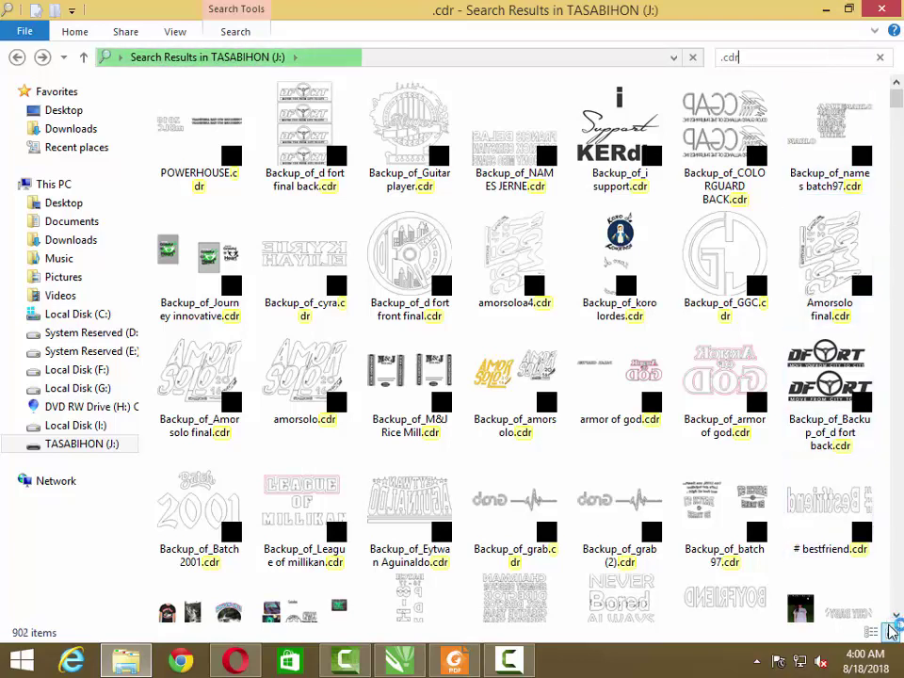
scroll(897, 622, down, 5)
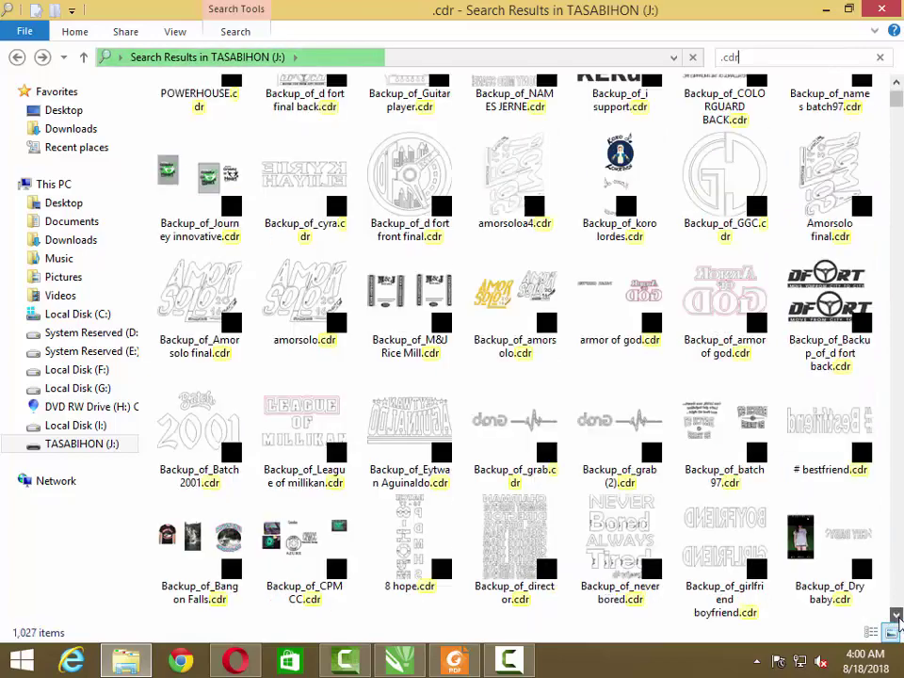
scroll(898, 621, down, 10)
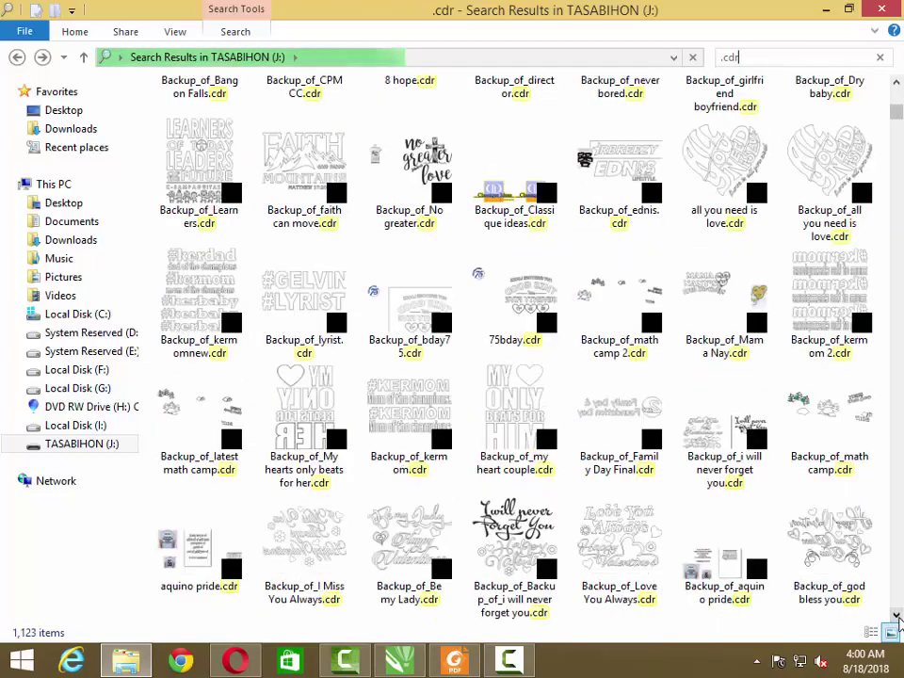
scroll(898, 621, down, 5)
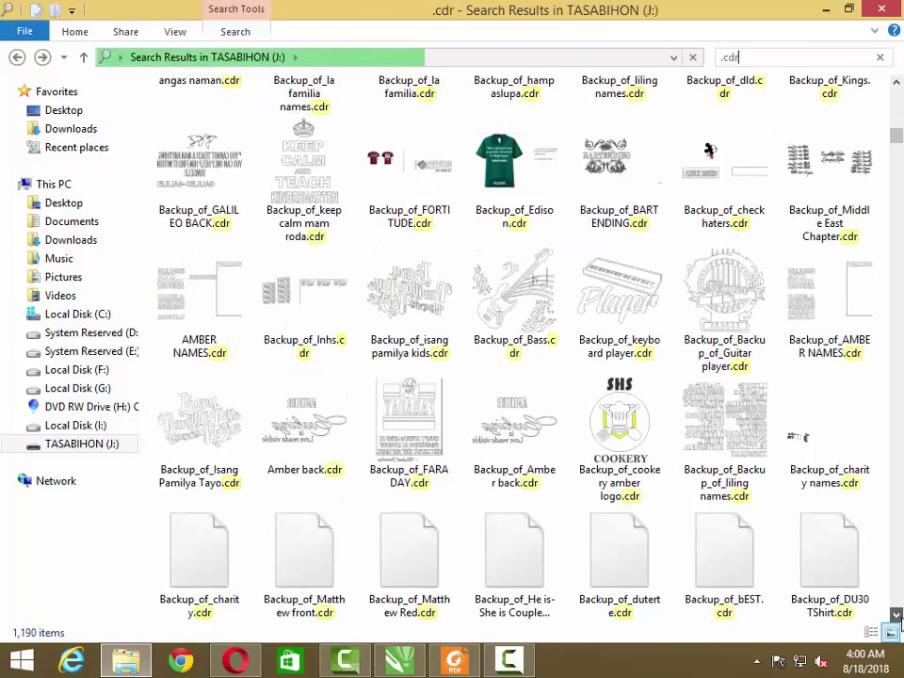
scroll(900, 624, down, 10)
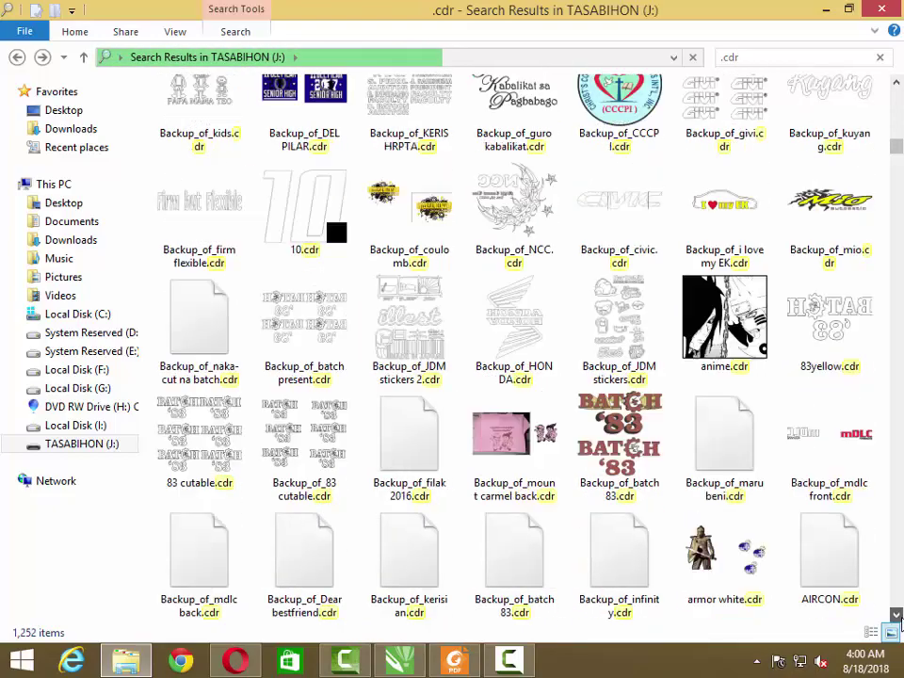
scroll(900, 624, down, 3)
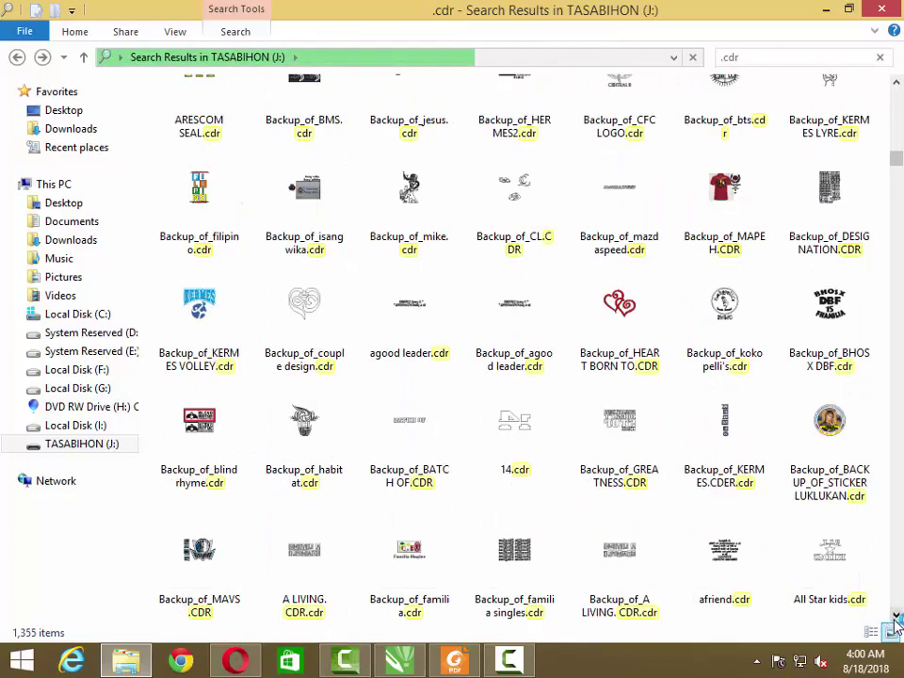
scroll(897, 621, down, 10)
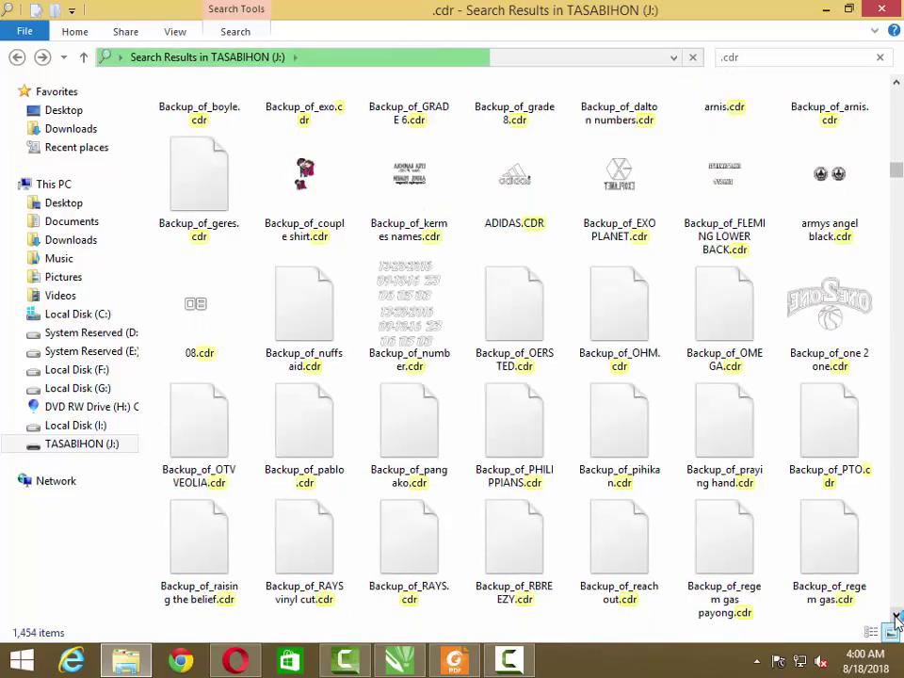
scroll(896, 622, down, 10)
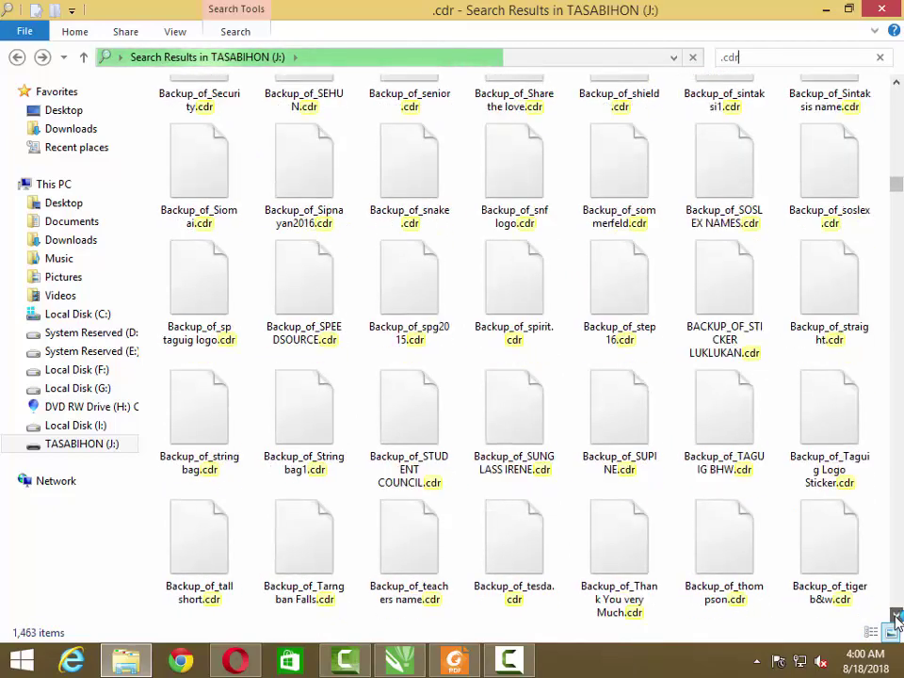
scroll(897, 621, down, 2)
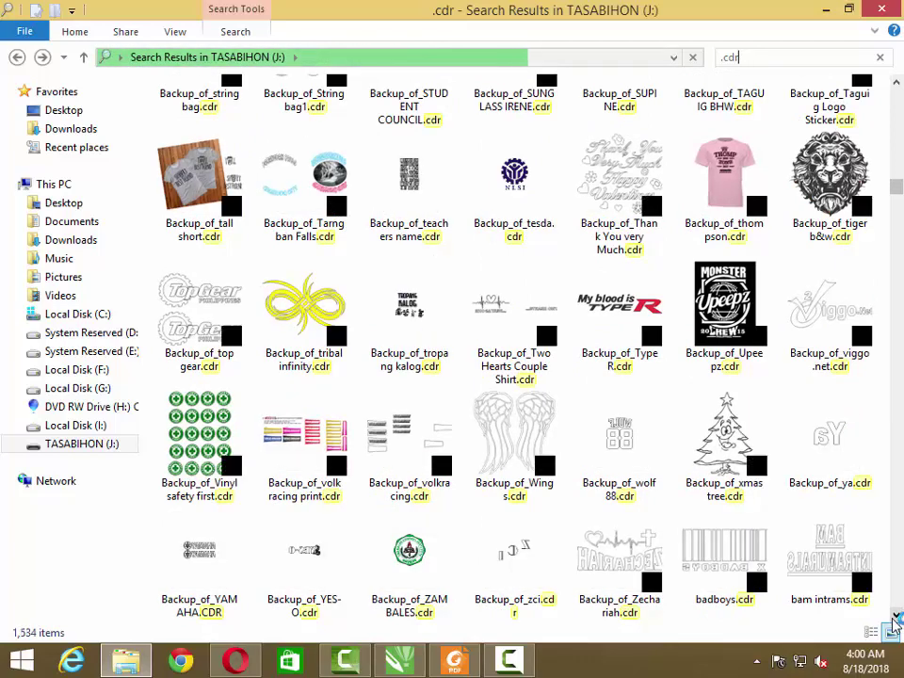
- Leave the search results for the root of drive J: and turn off the display of hidden items
click(19, 58)
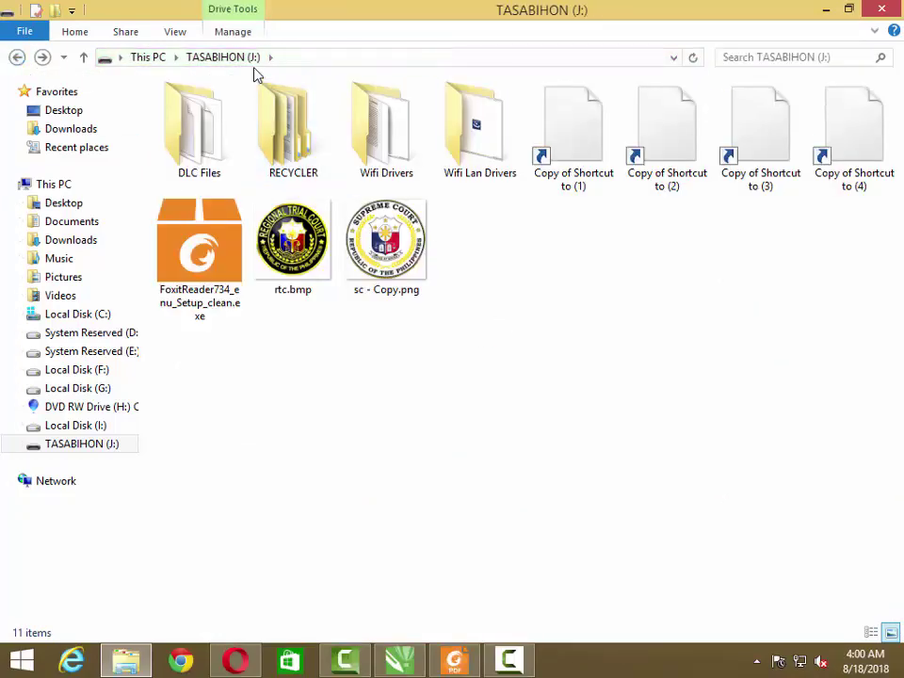
click(175, 35)
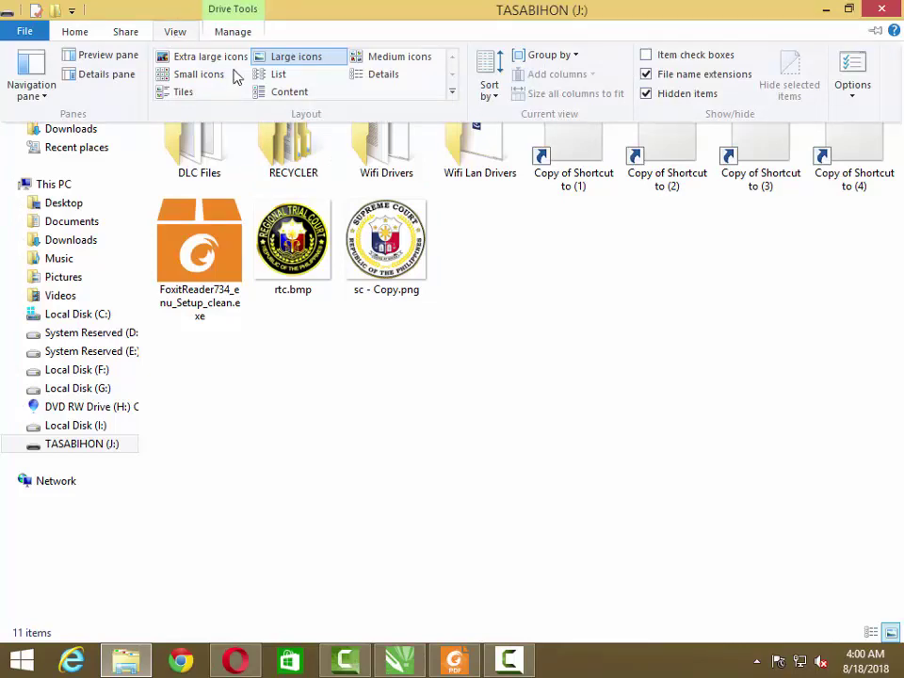
click(646, 95)
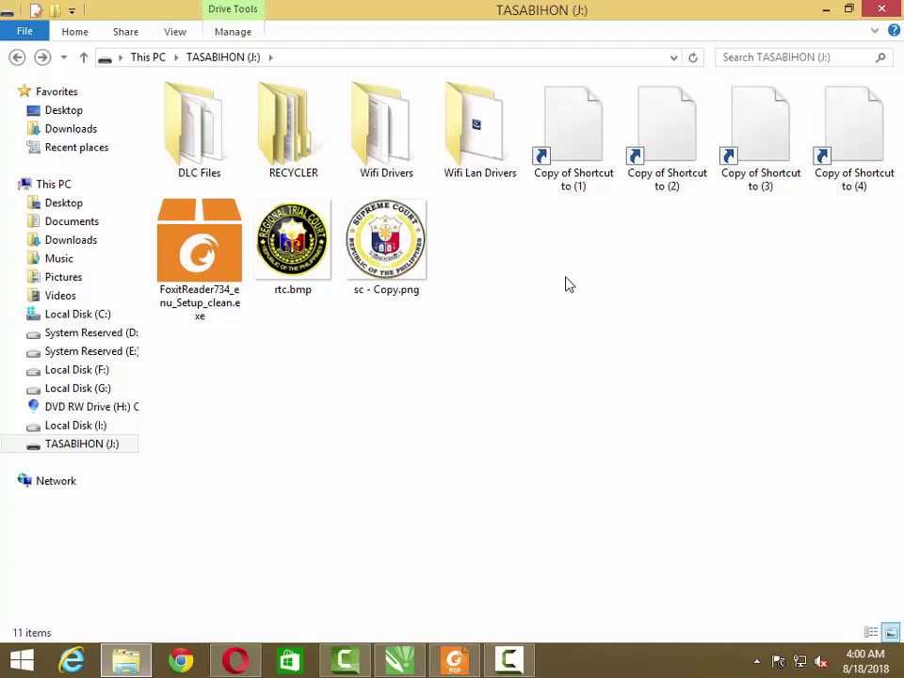
- Turn the display of hidden items back on and look over the contents of drive J:
click(182, 35)
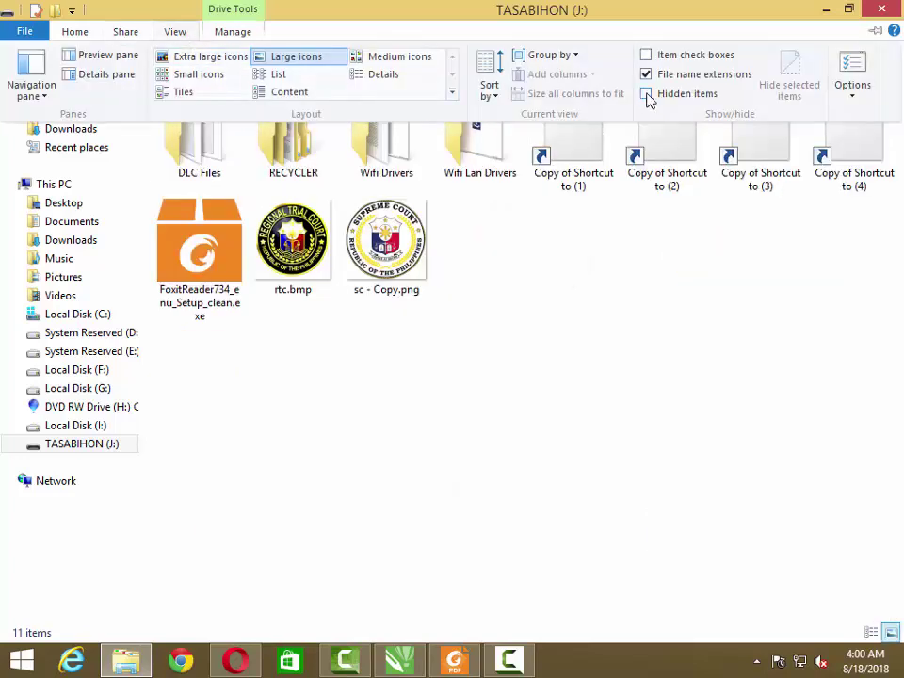
click(676, 386)
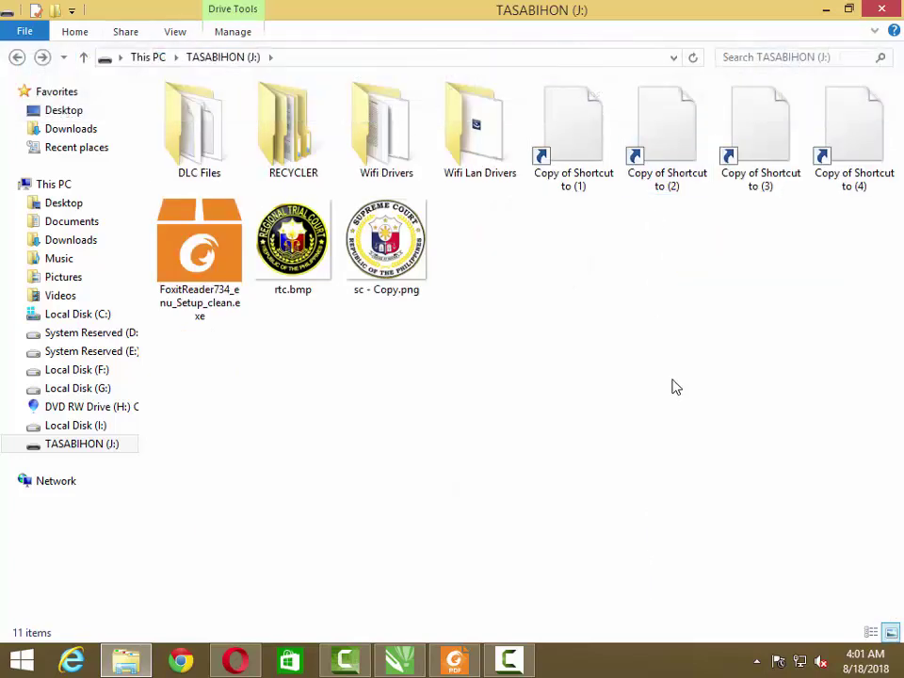
click(175, 34)
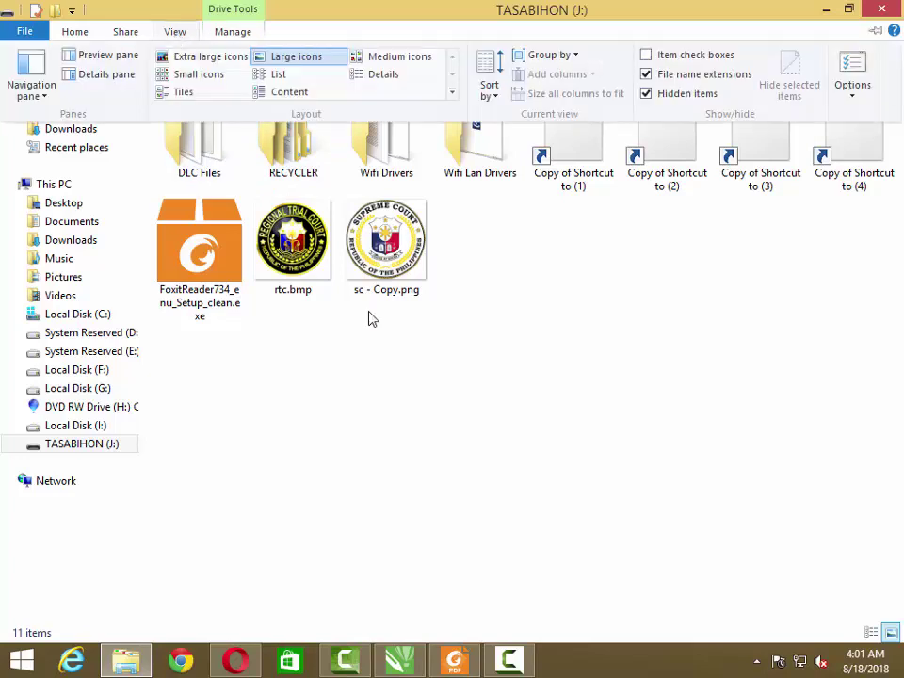
click(655, 384)
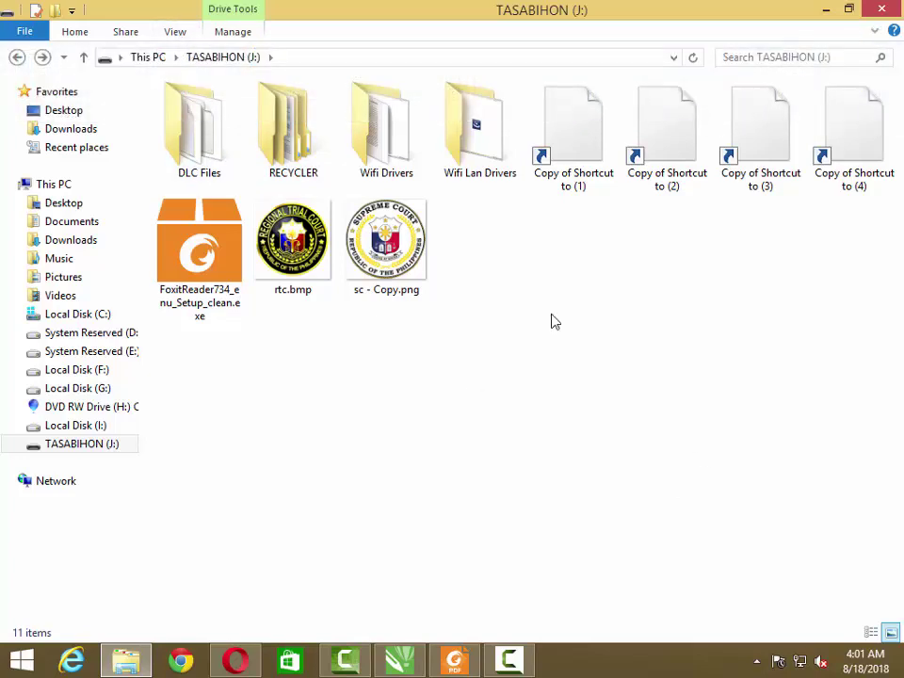
- Check the hidden items setting once more and reload the root of drive J:
click(176, 34)
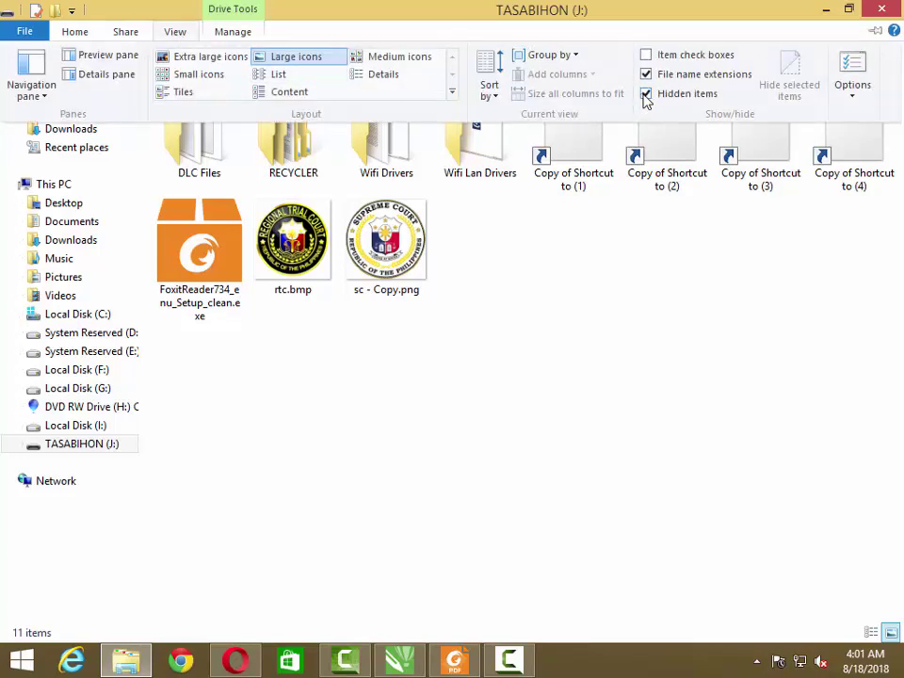
click(581, 332)
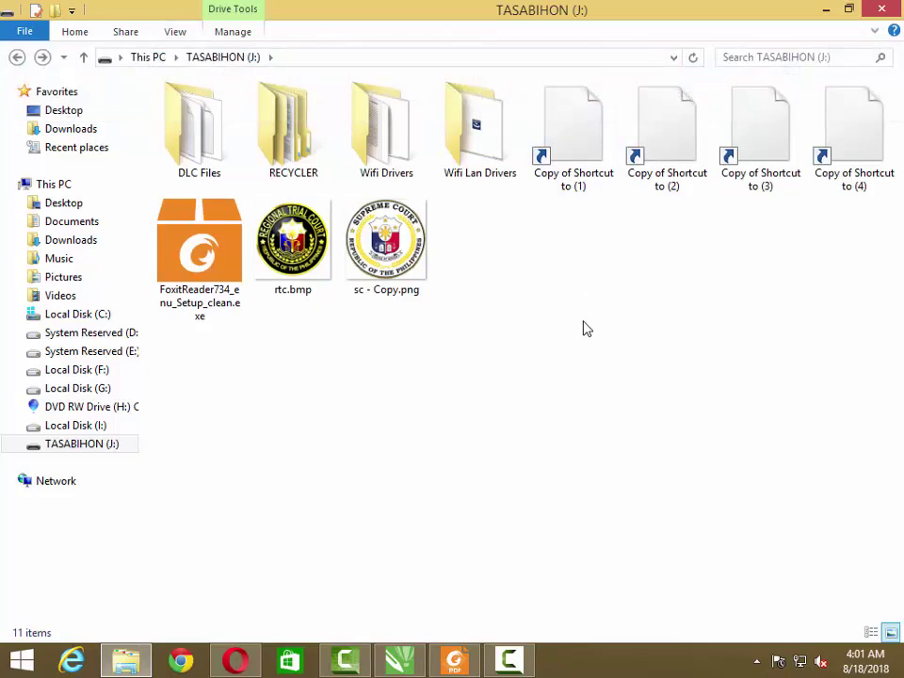
click(223, 59)
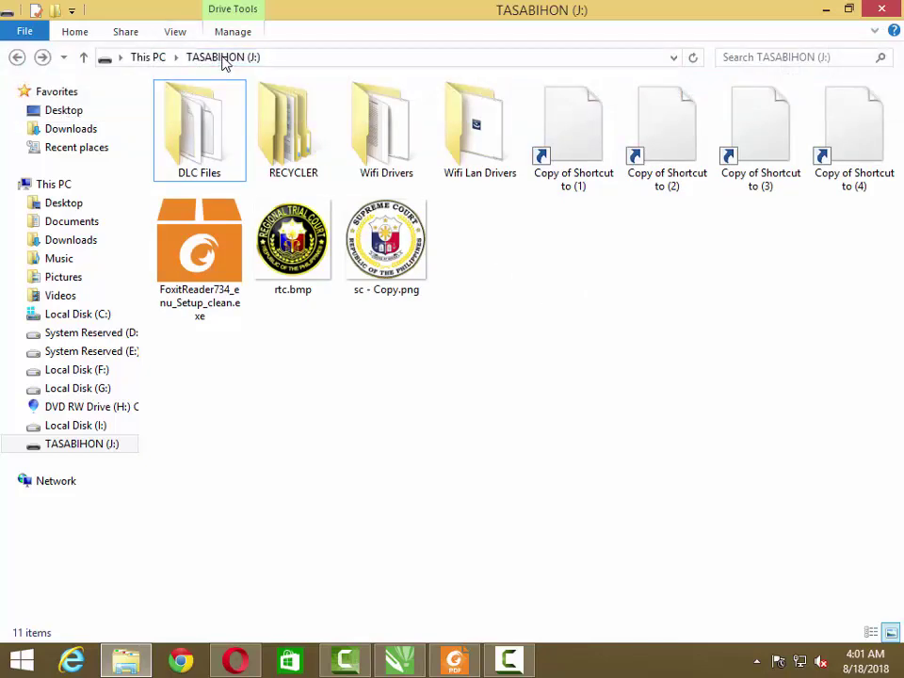